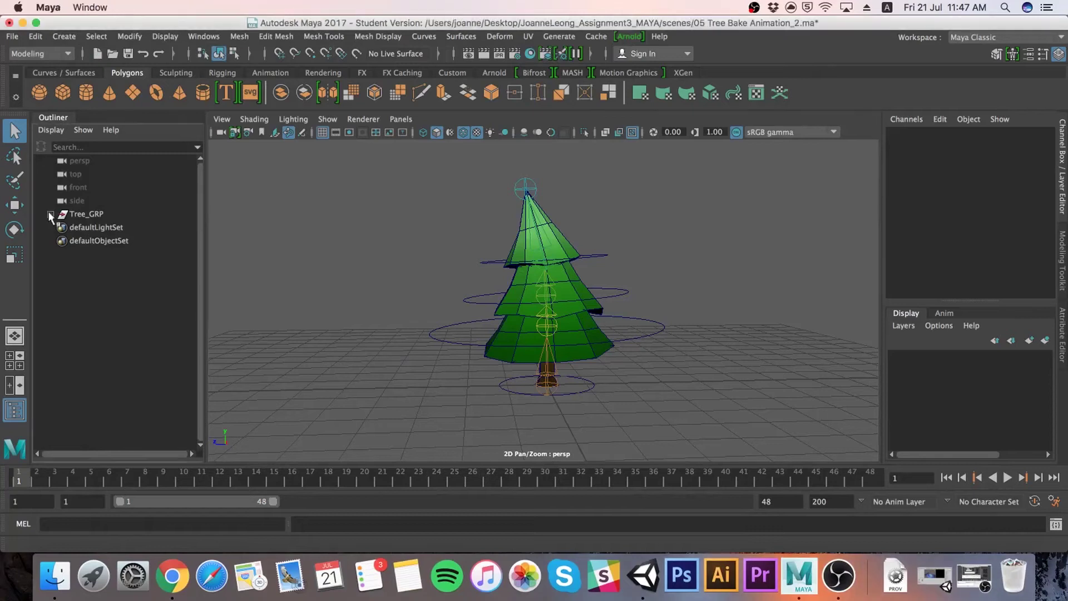
left_click(50, 216)
Expand Tree_GRP and inspect Tree_MESH, Tree_Root_CTR and Tree_Root_JNT, then collapse and reselect Tree_GRP
left_click(123, 217)
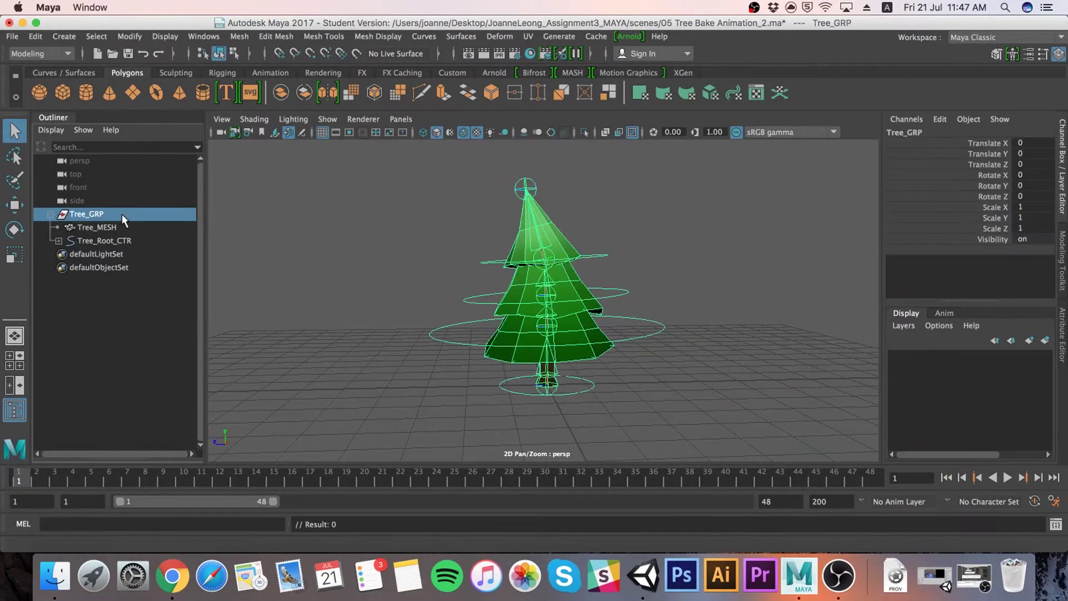
left_click(121, 226)
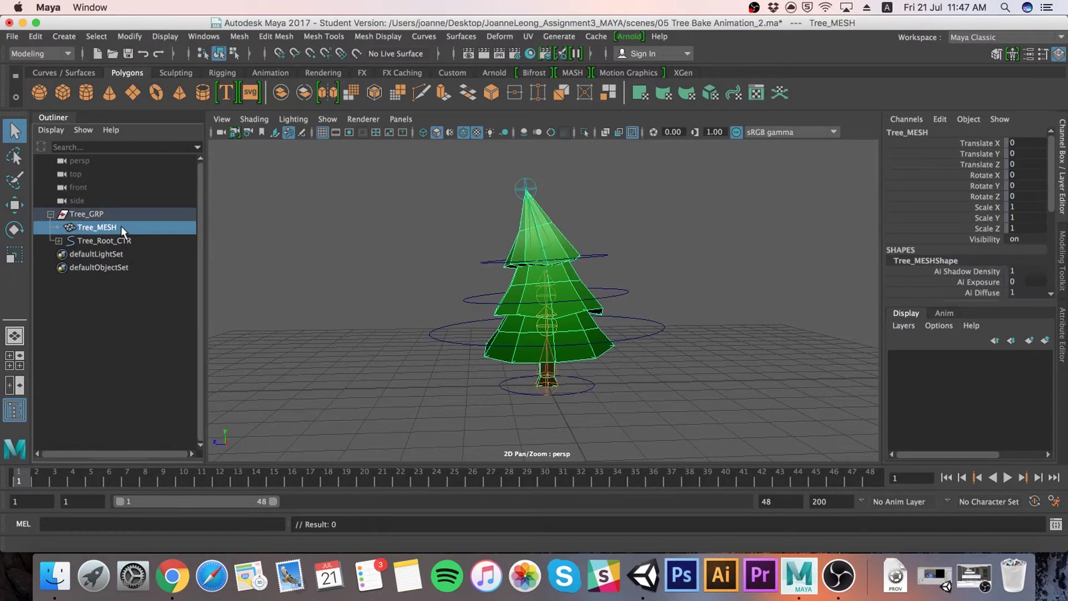
left_click(121, 242)
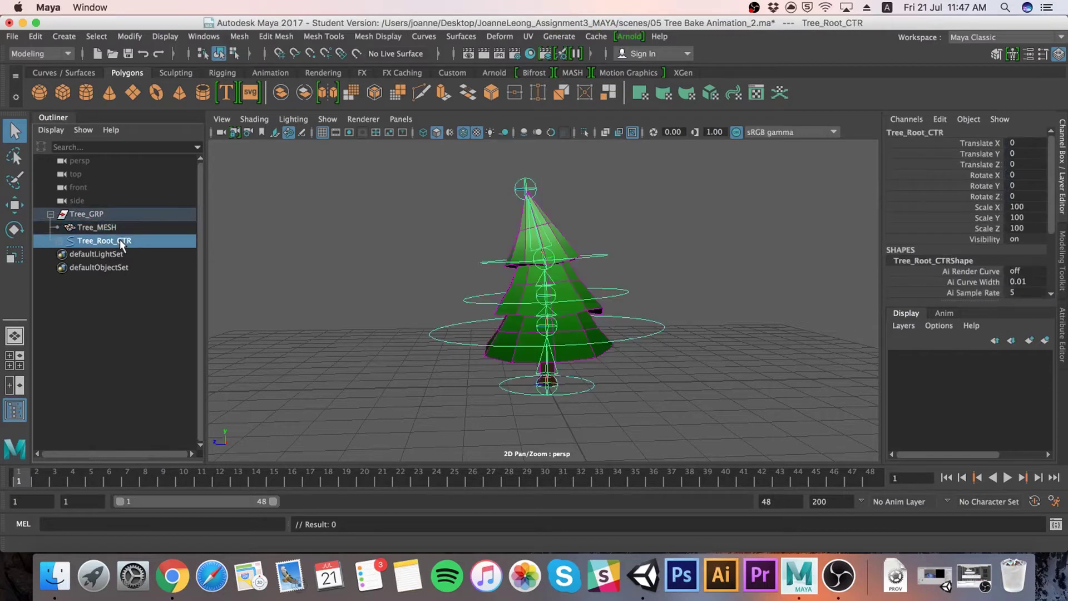
left_click(59, 241)
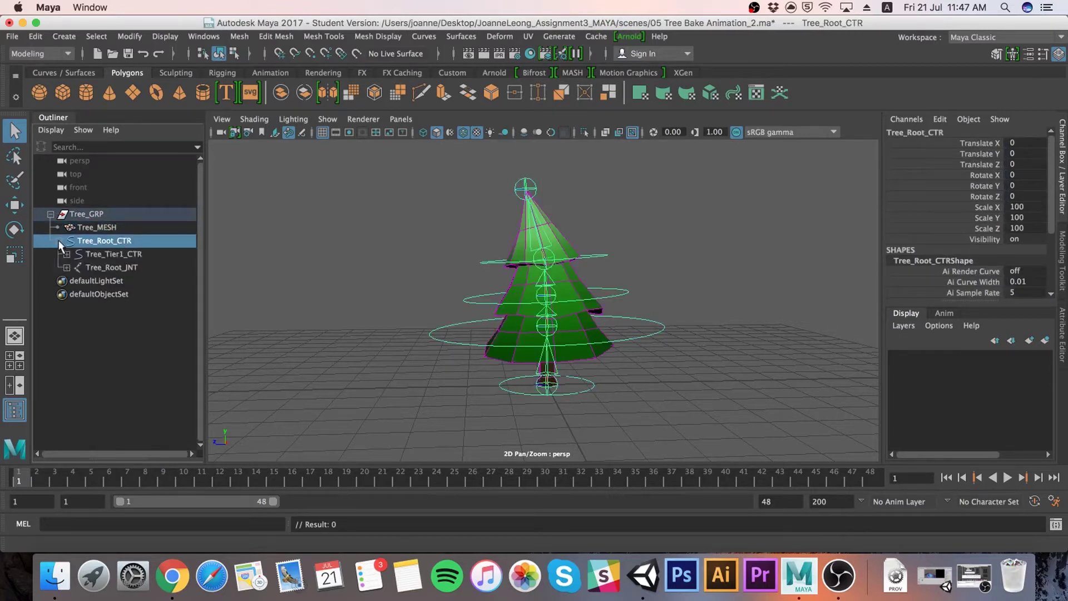
left_click(129, 267)
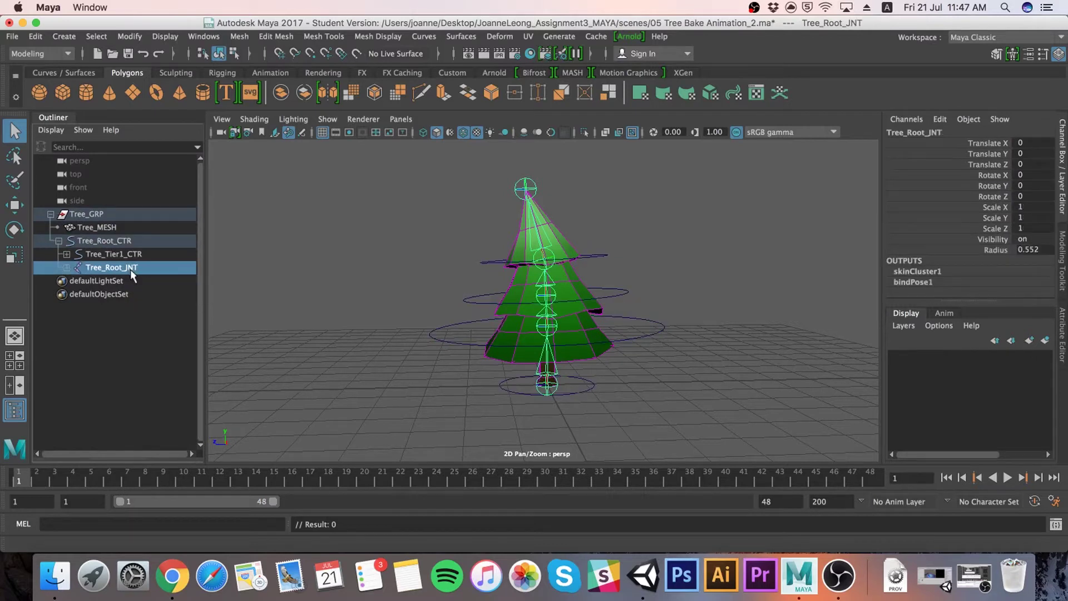
left_click(52, 215)
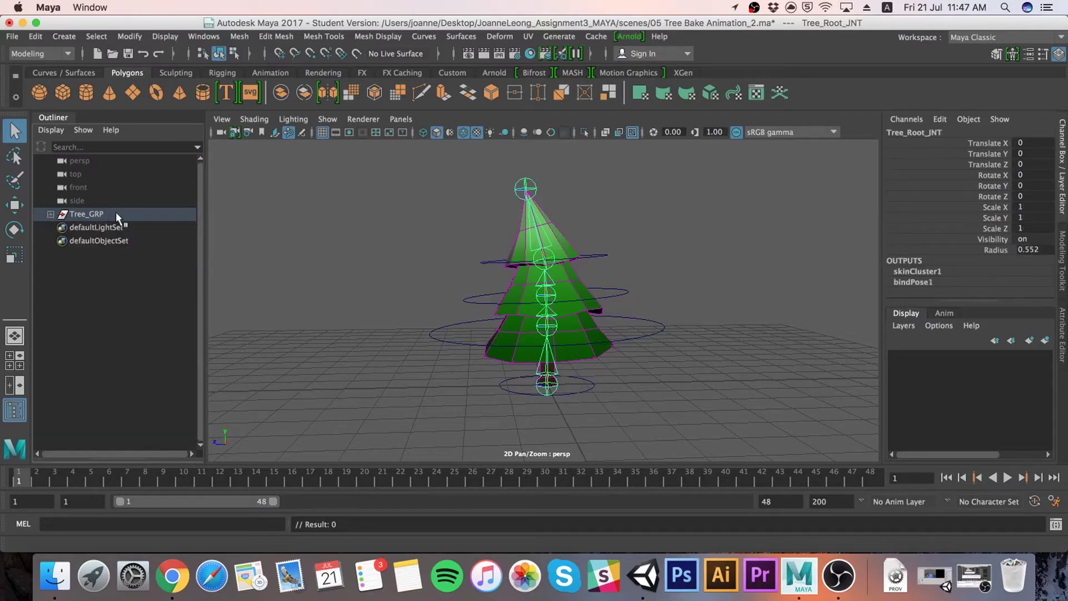
left_click(115, 214)
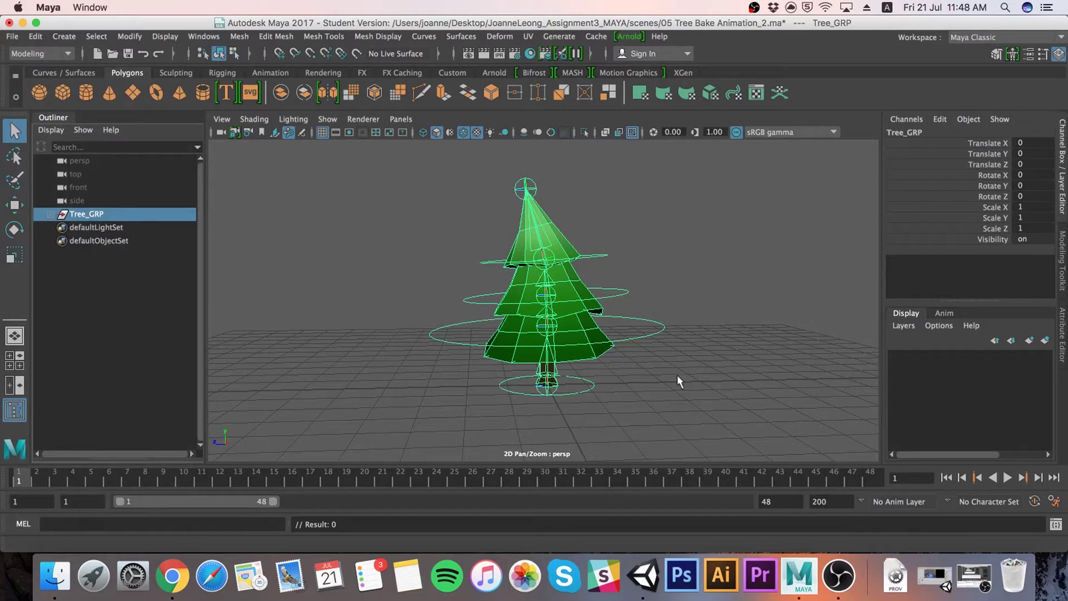
In Preferences > Settings, set the Linear working unit to meter and save
left_click(1053, 504)
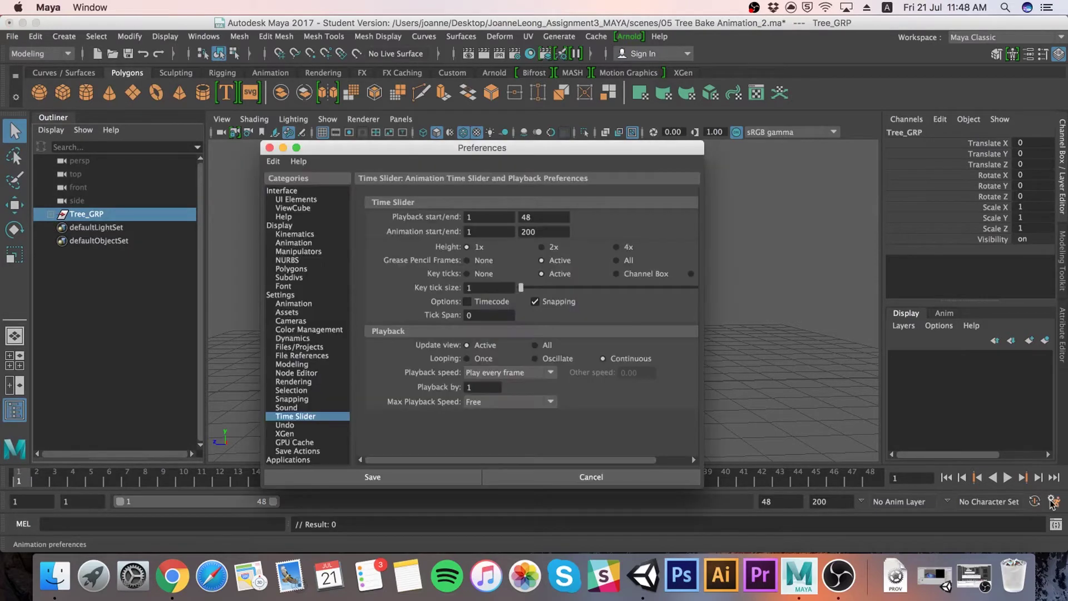
left_click(287, 296)
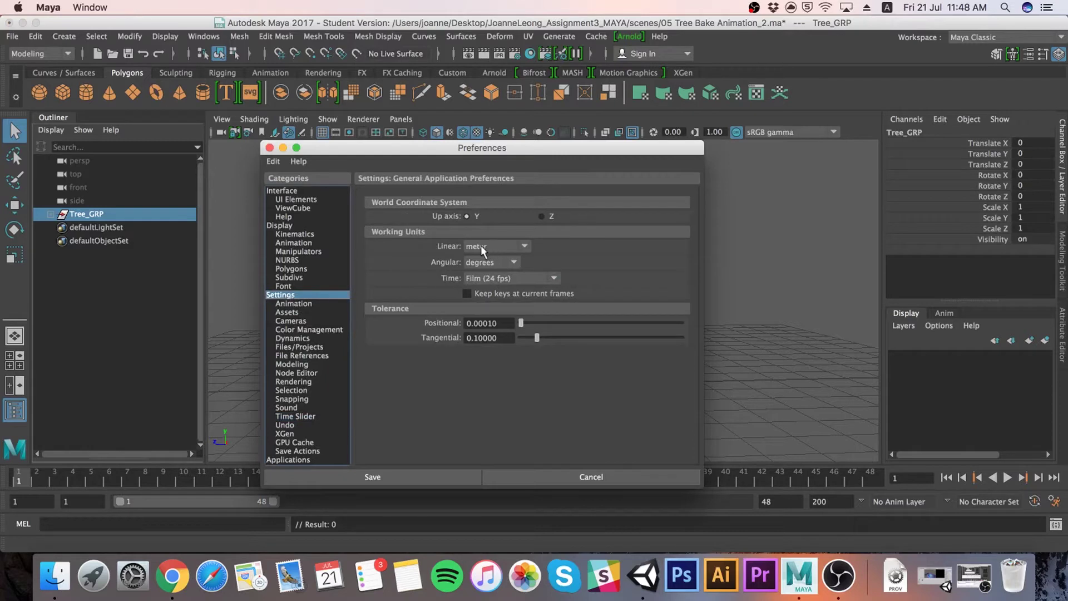
left_click(486, 246)
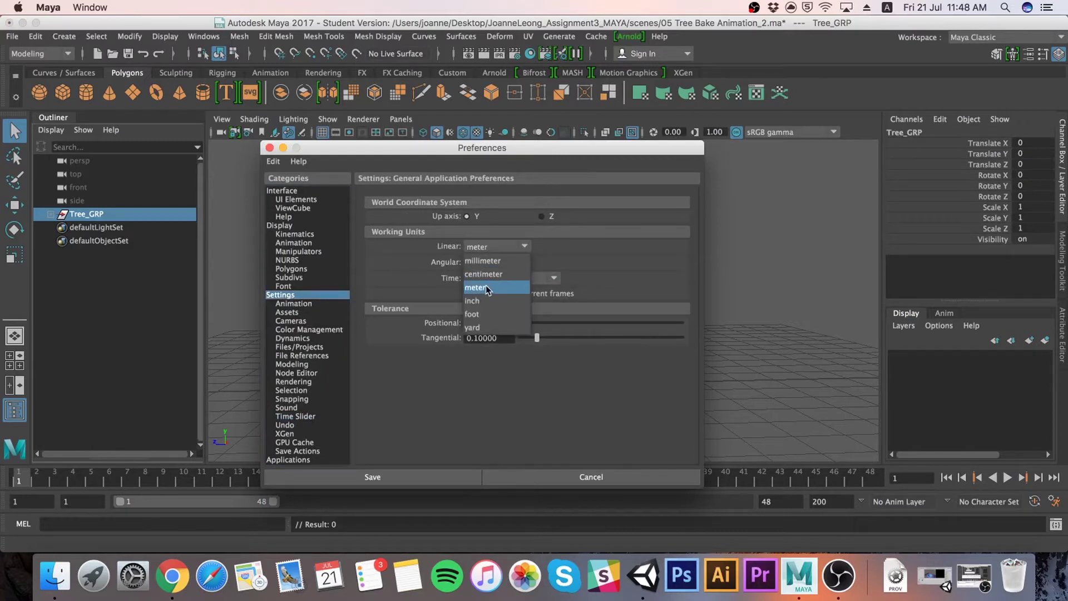
left_click(485, 288)
left_click(433, 477)
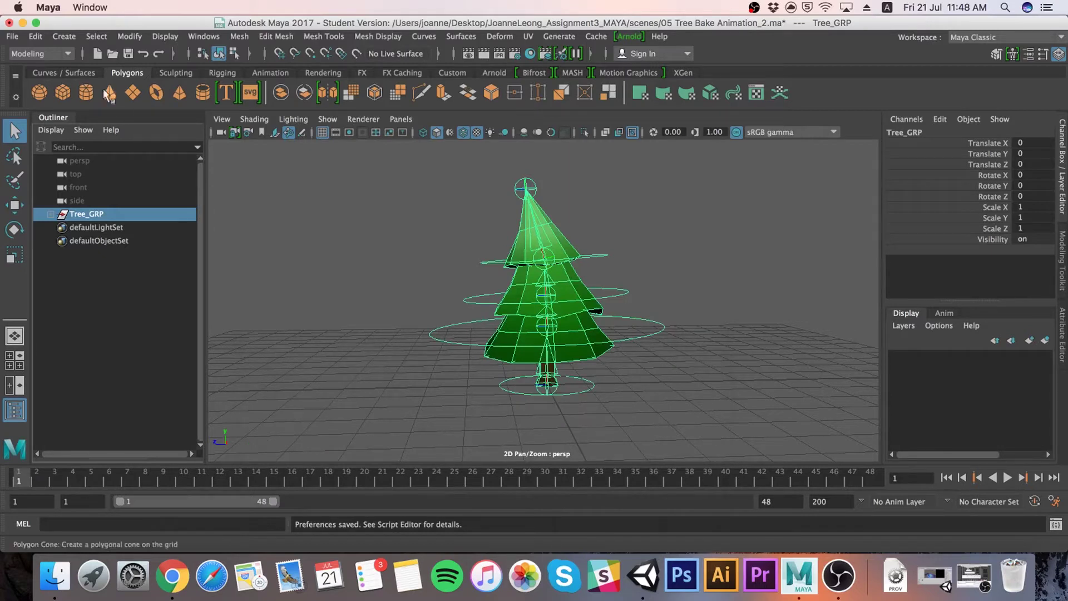
Start Export Selection into Desktop > Unity project > Assets > Models with file type FBX export
left_click(13, 37)
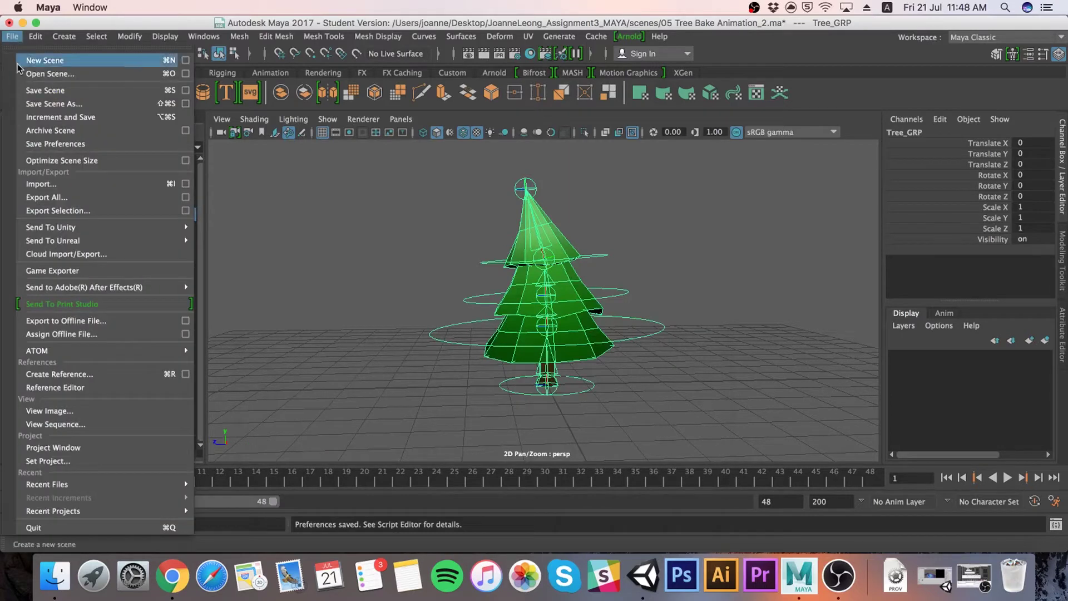
left_click(74, 211)
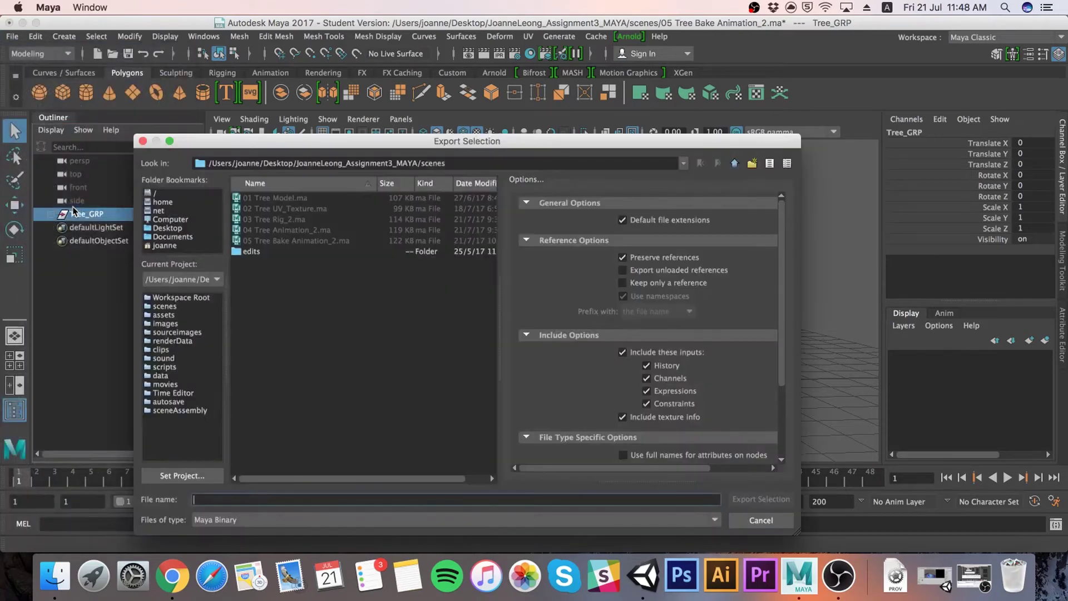
left_click(179, 228)
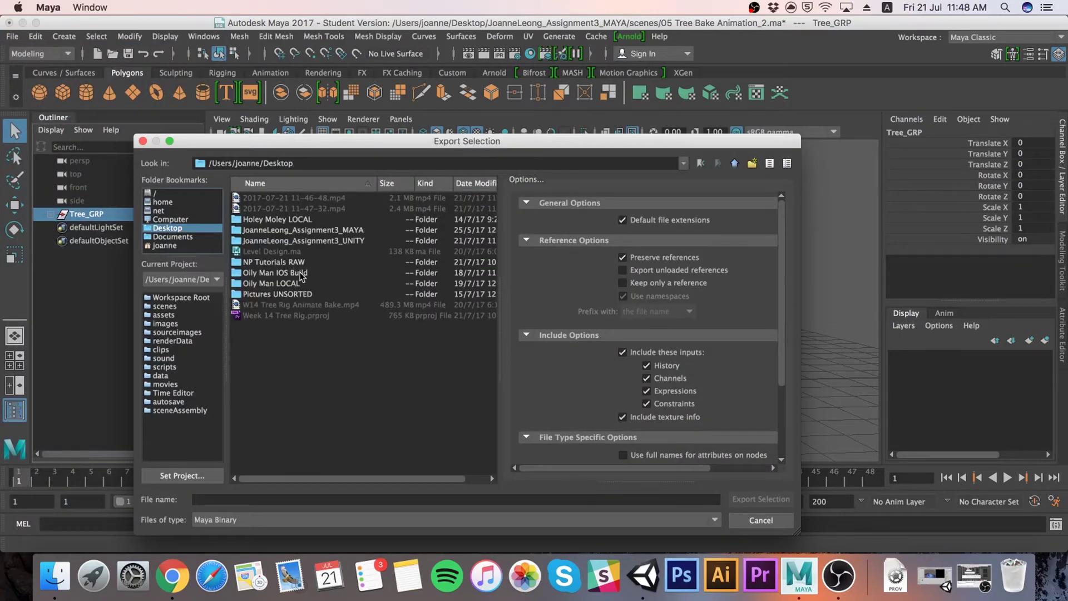
double_click(327, 241)
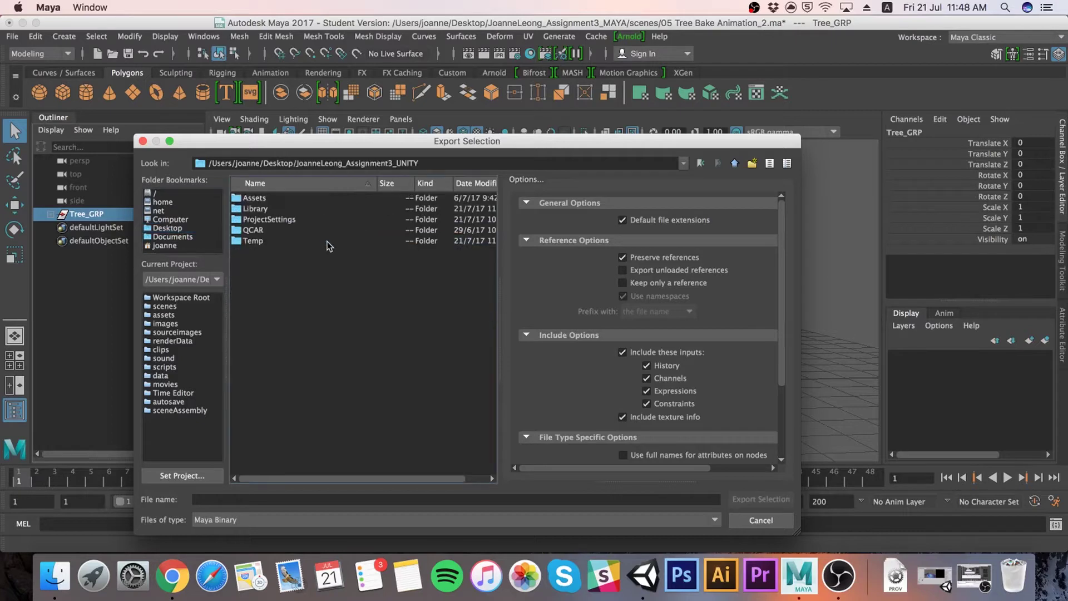
double_click(261, 199)
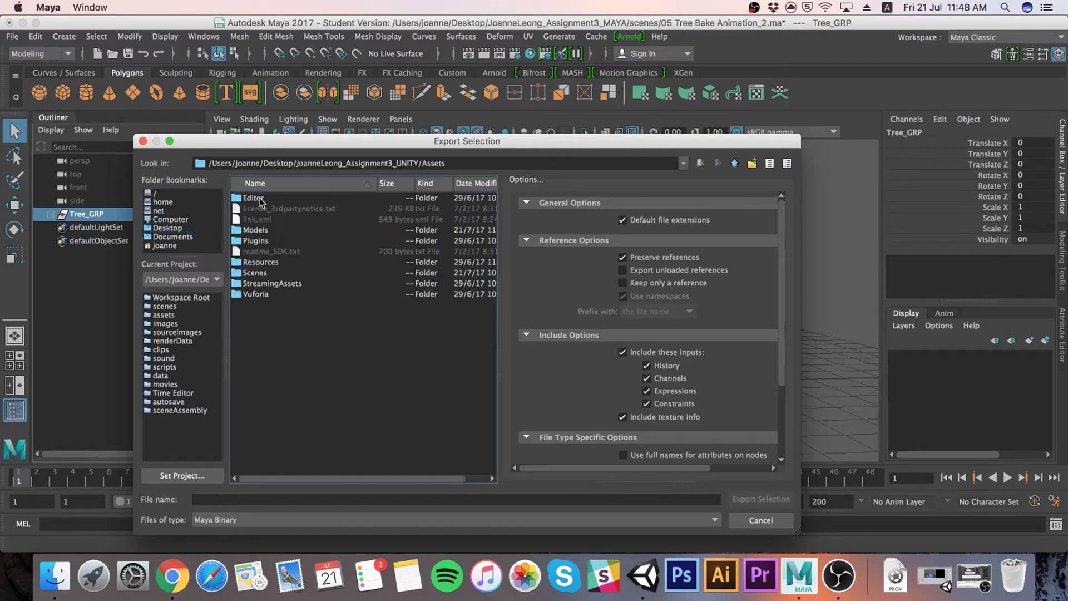
double_click(268, 230)
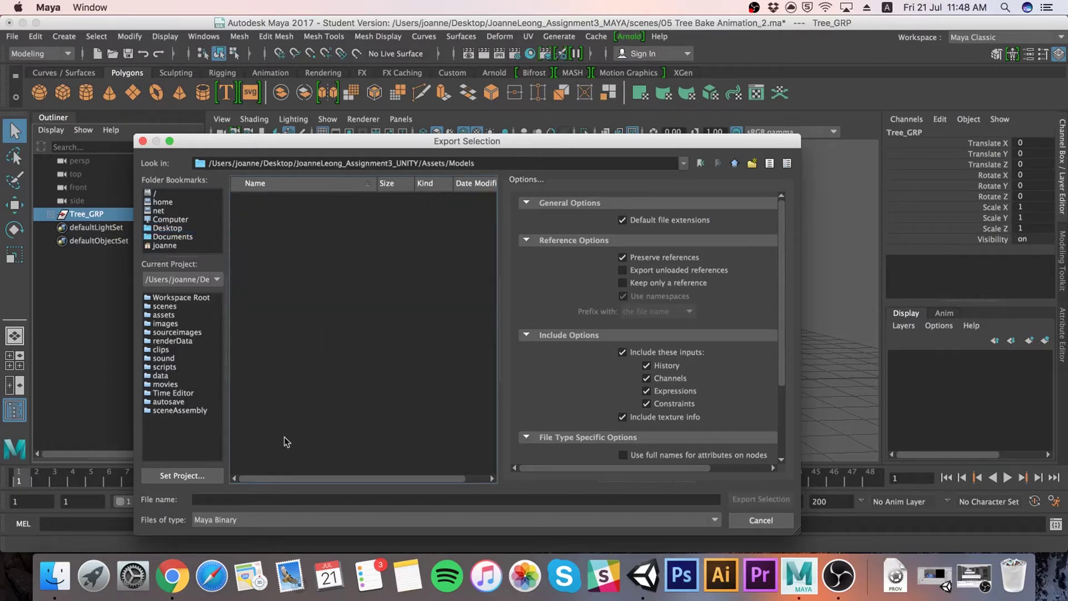
left_click(267, 524)
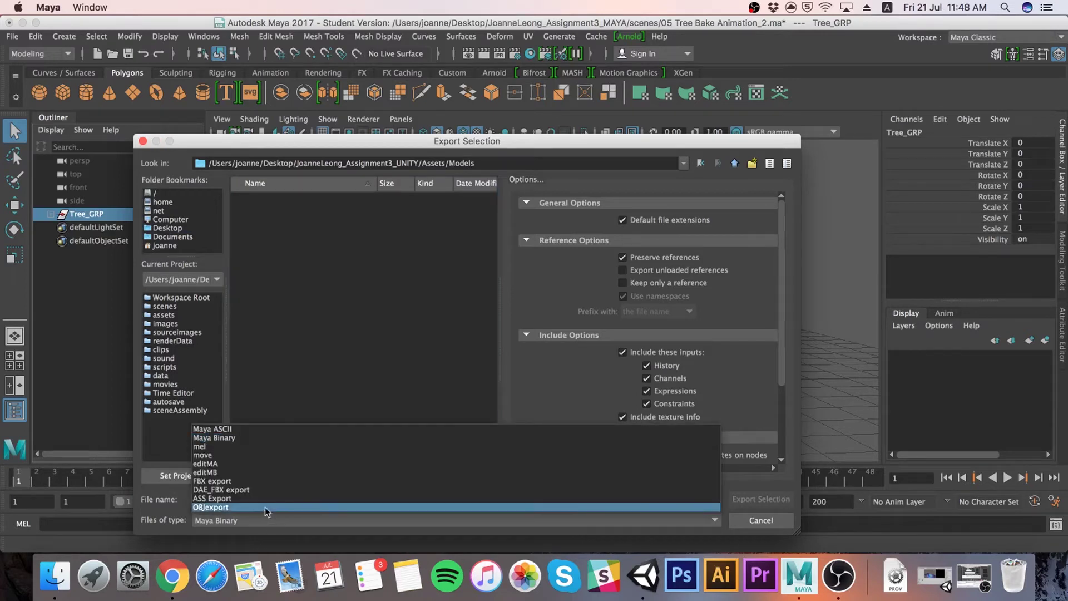
left_click(262, 482)
Name the export file Tree and expand the Animation options
left_click(249, 500)
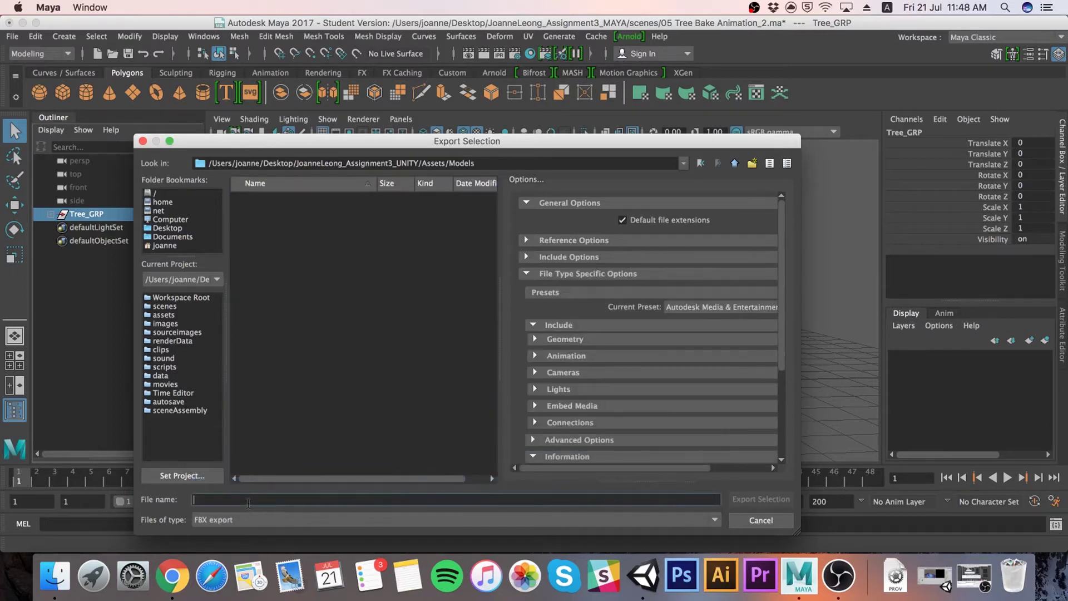
type("Tree")
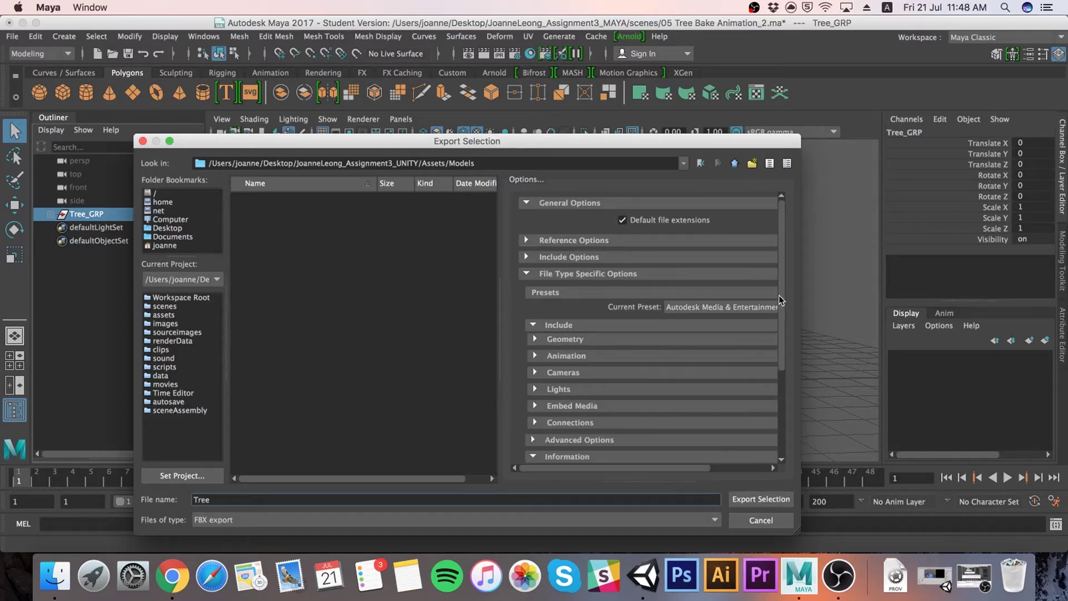
left_click_drag(781, 300, 775, 342)
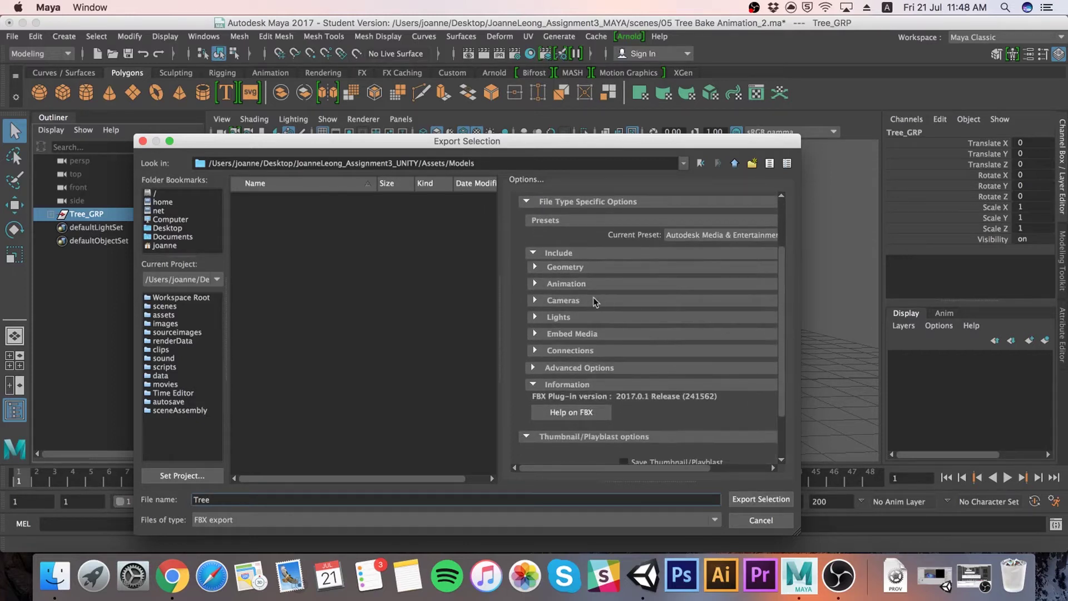
left_click(542, 285)
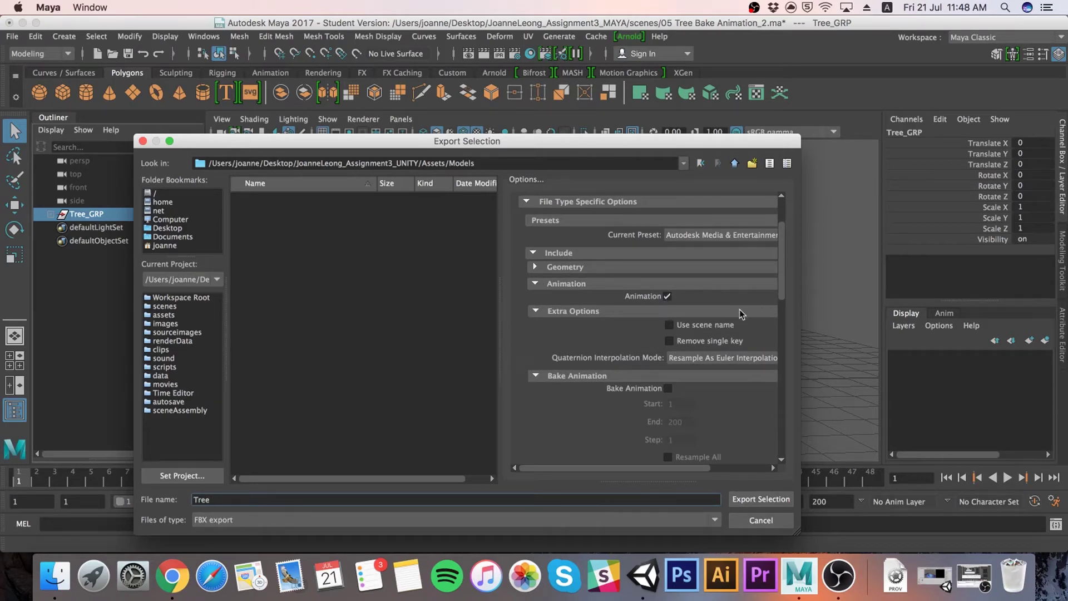
scroll(782, 294, "down", 1)
left_click_drag(783, 292, 786, 429)
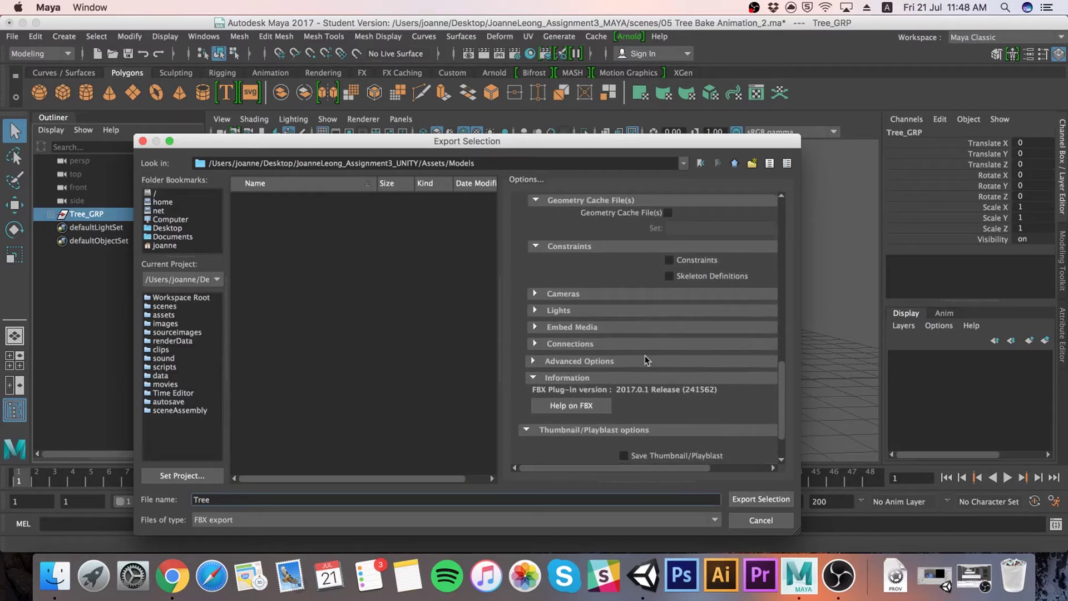
Turn off camera and light export while leaving Embed Media checked
left_click(599, 298)
left_click(668, 307)
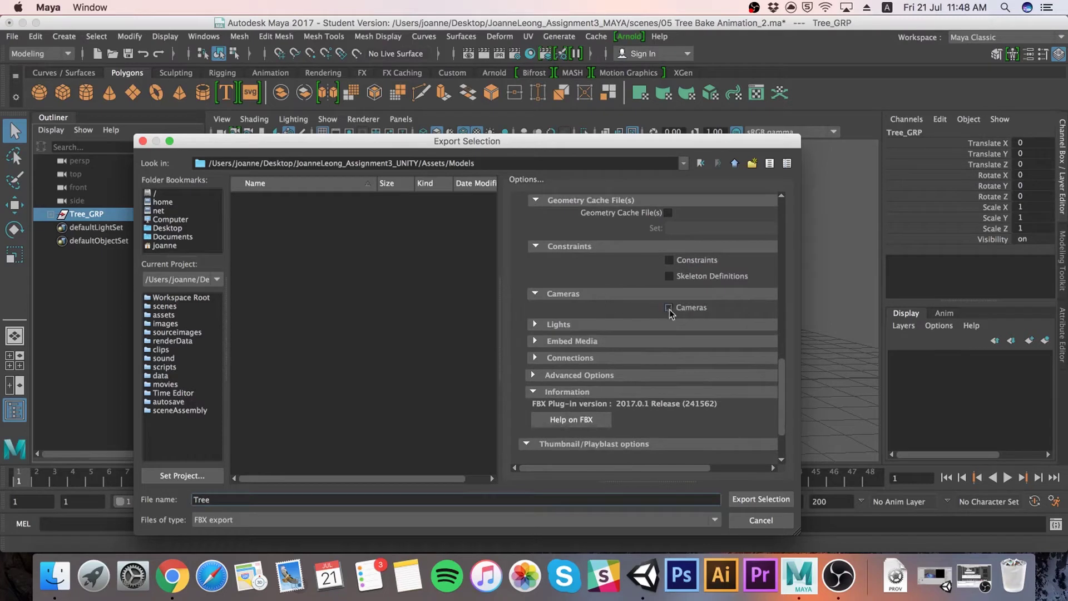
left_click(668, 327)
left_click(668, 338)
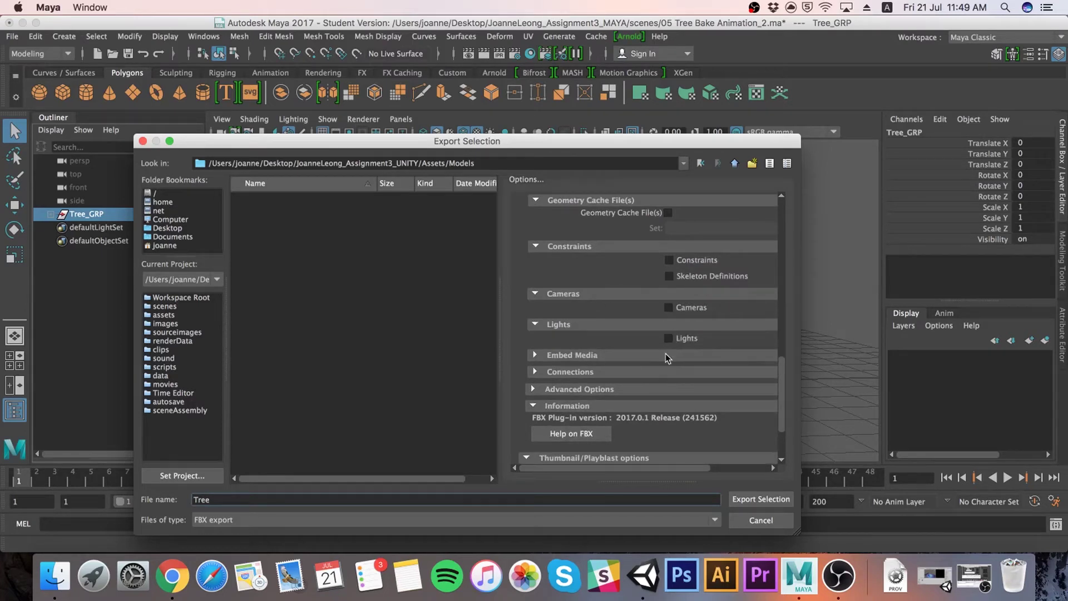
left_click(669, 356)
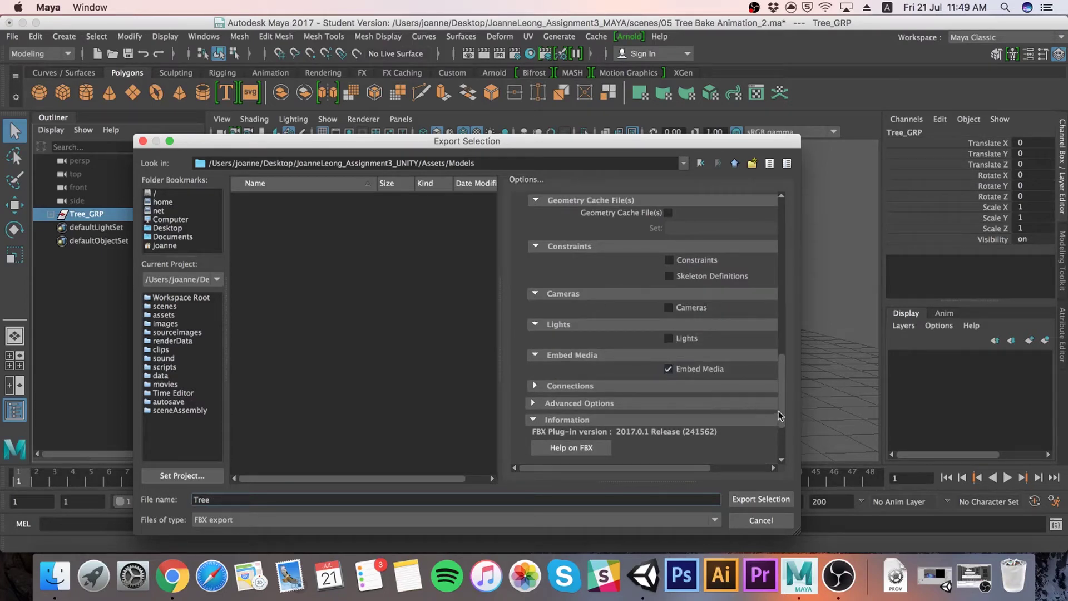
scroll(786, 417, "down", 2)
left_click_drag(784, 417, 784, 443)
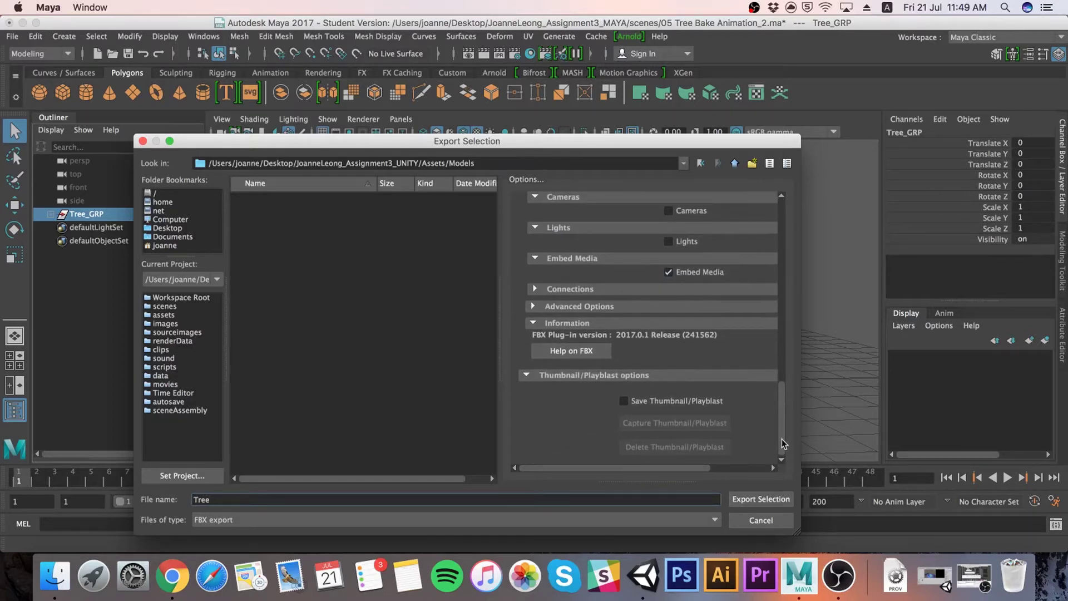
In Advanced Options, convert export units to Centimeters and review Axis Conversion and UI settings
left_click(595, 306)
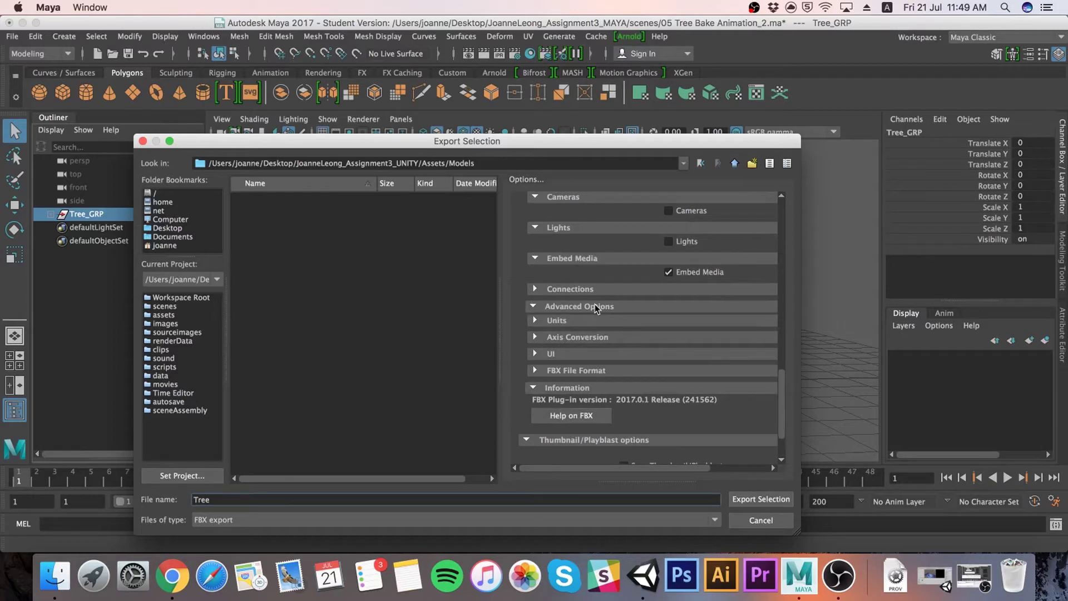
left_click(587, 322)
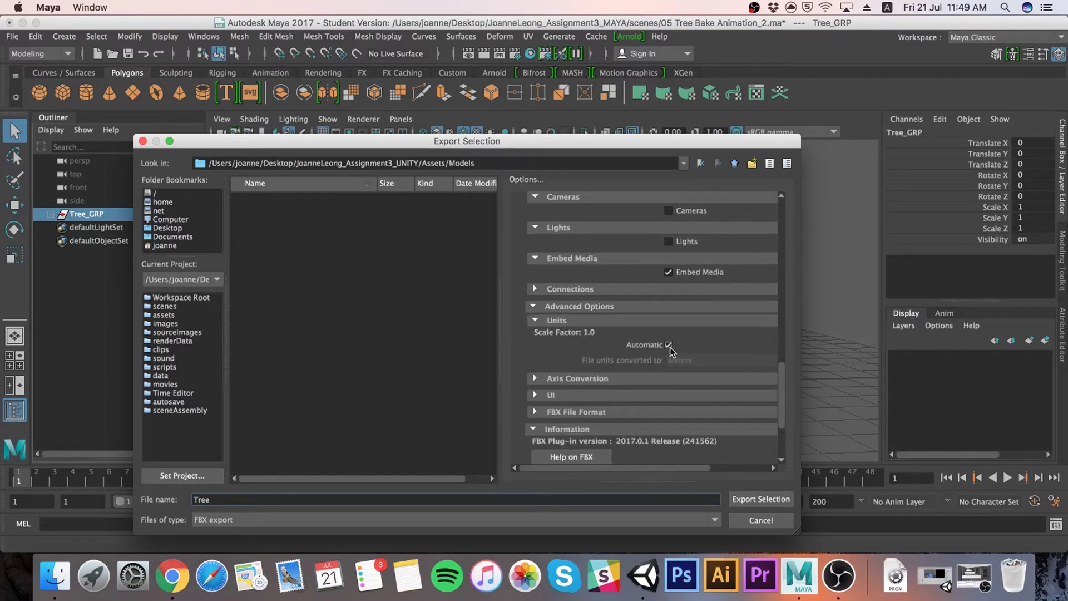
left_click(684, 362)
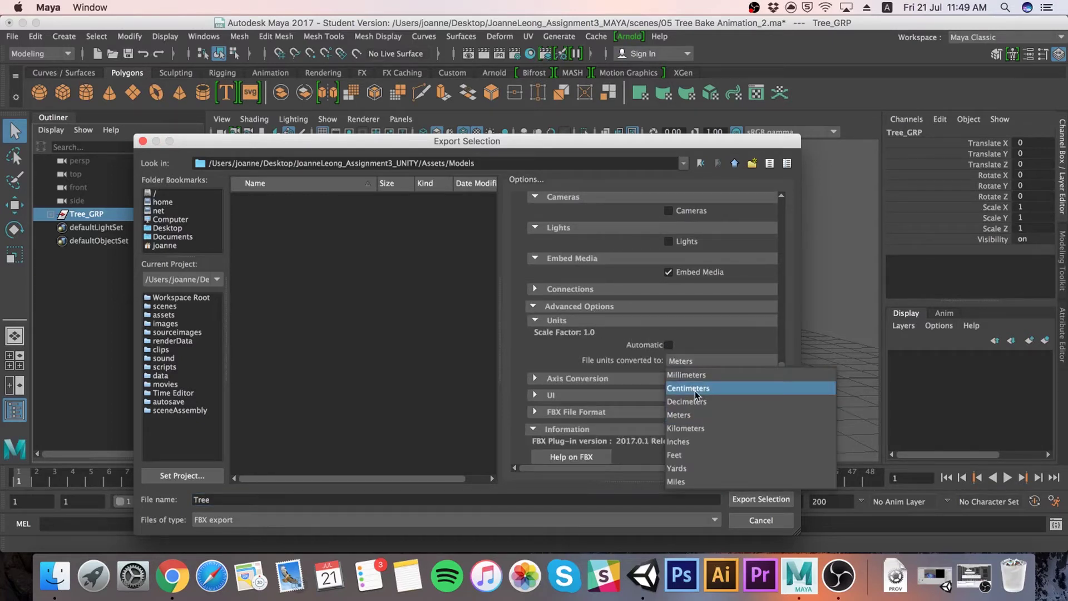
left_click(696, 390)
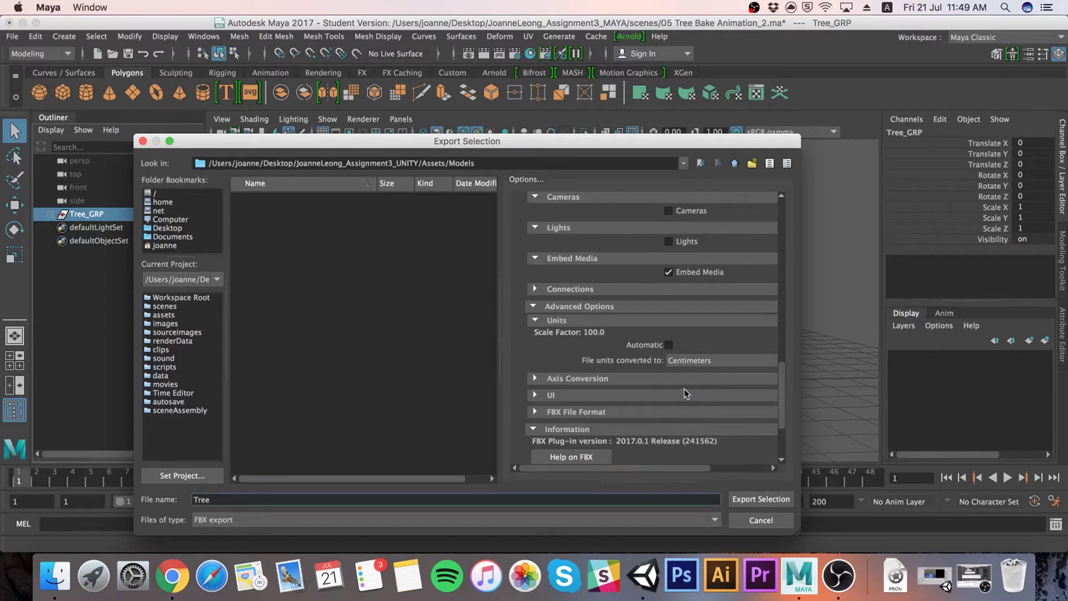
left_click(683, 381)
left_click(683, 380)
left_click(672, 395)
scroll(788, 394, "down", 5)
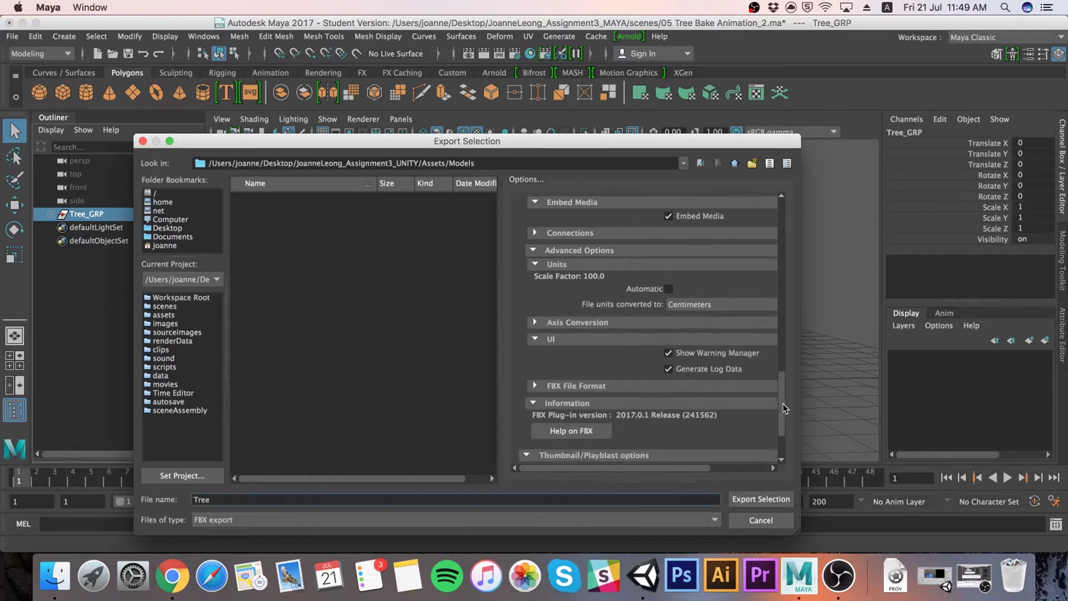
Check the FBX File Format settings, export Tree.fbx, and dismiss the warnings window
left_click(620, 330)
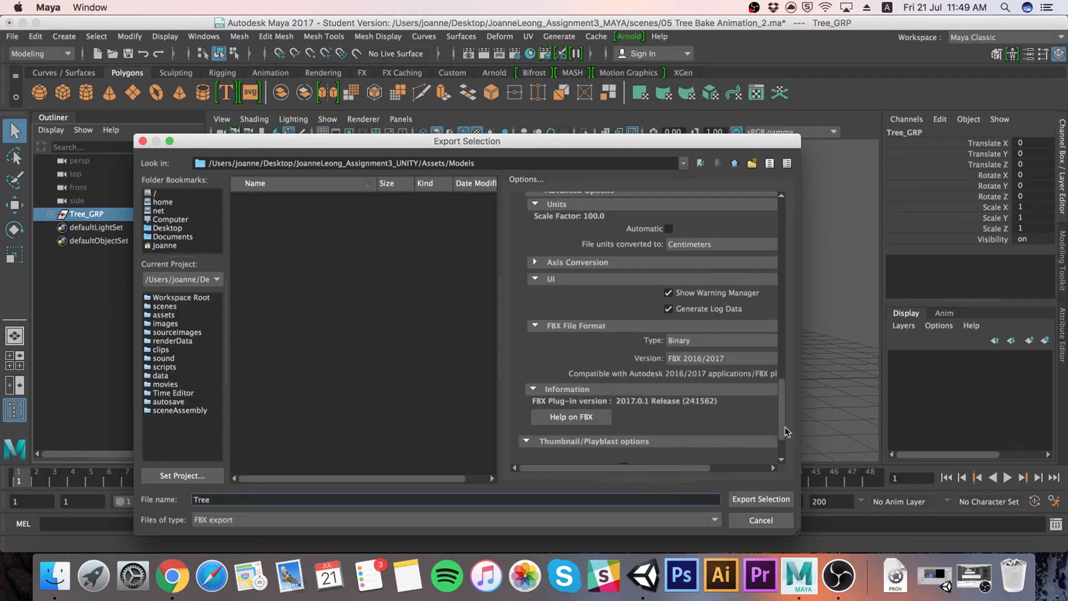
scroll(787, 431, "down", 3)
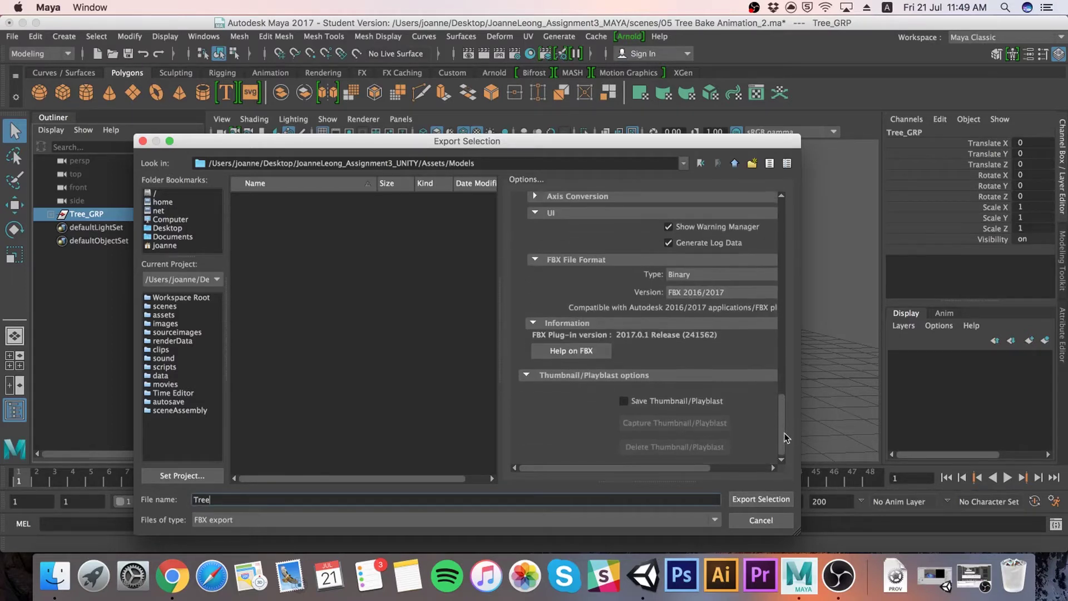
left_click(752, 501)
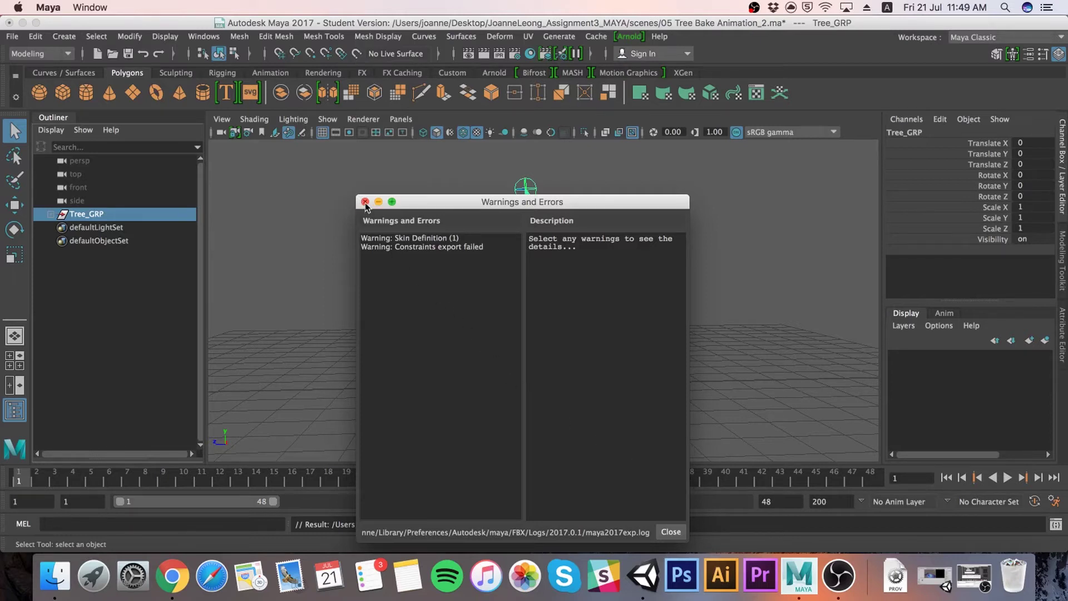
left_click(365, 202)
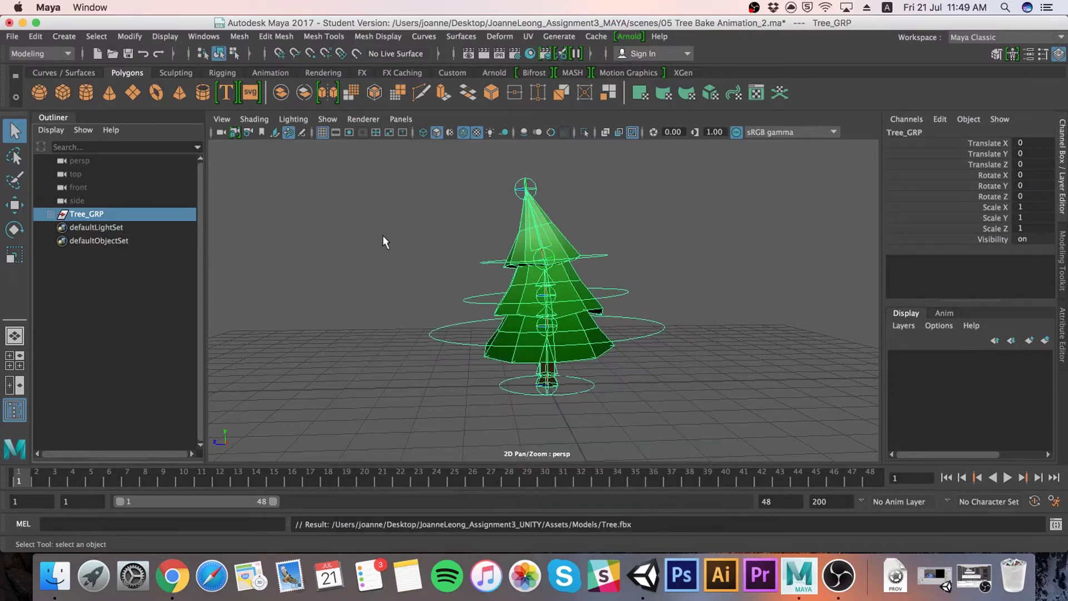
left_click(644, 578)
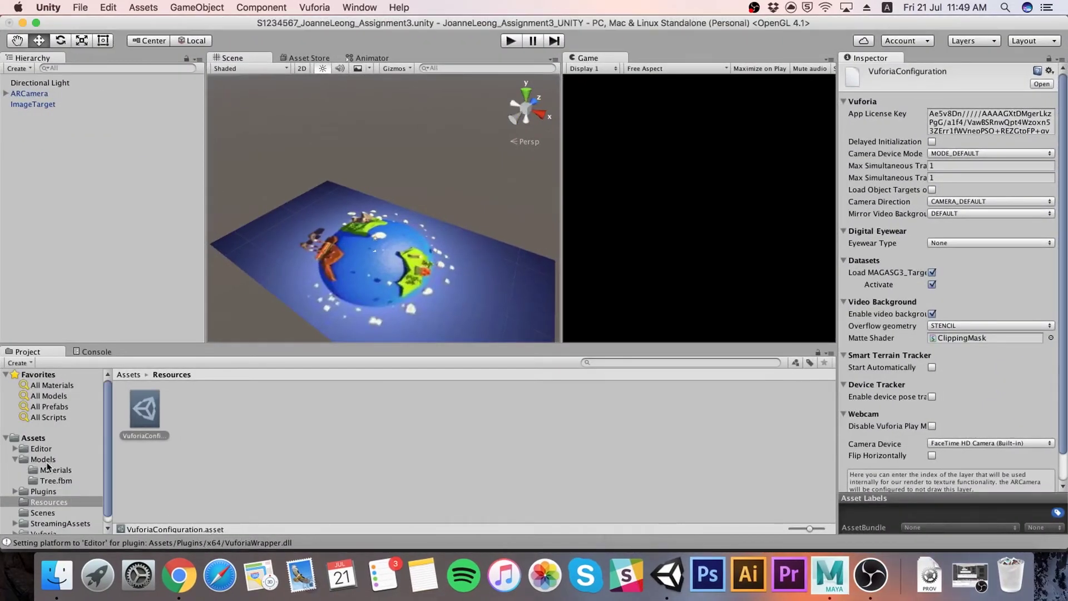
Enable Loop Time on the Tree model's Take 001 clip and apply
left_click(49, 460)
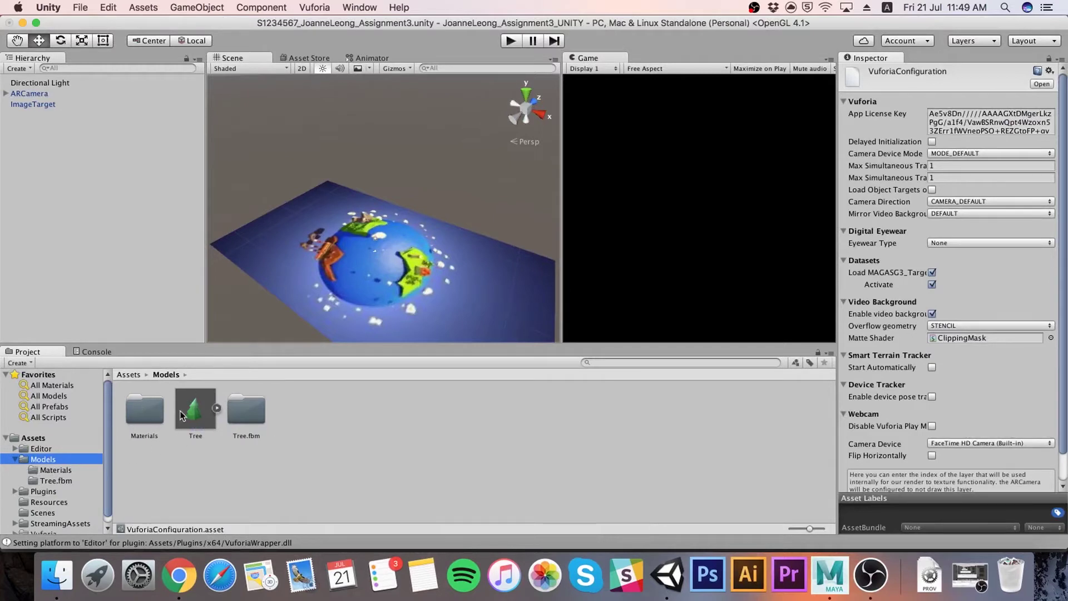
left_click(189, 410)
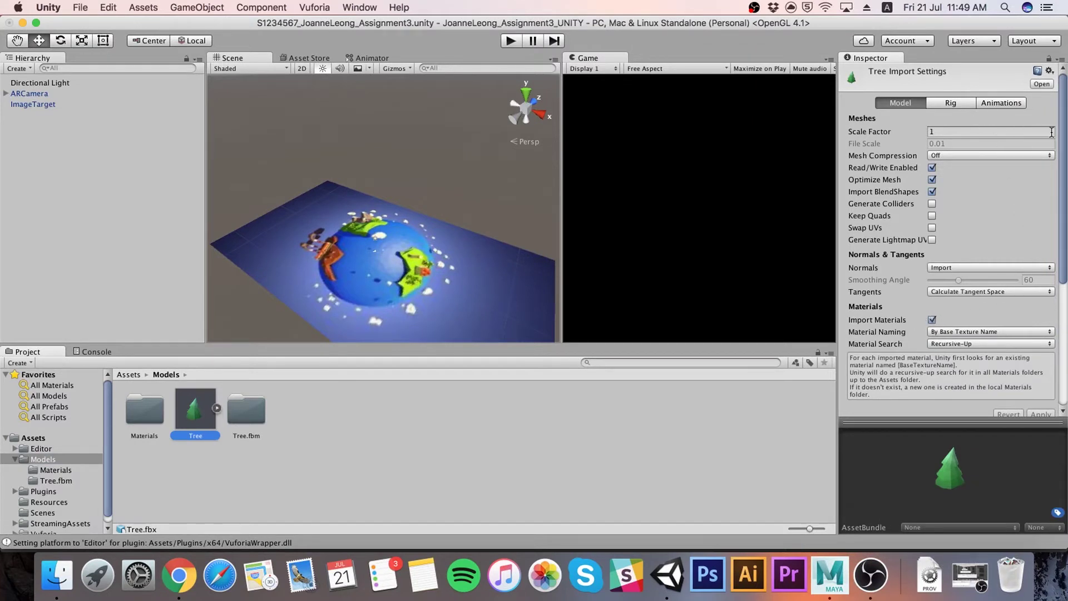
mouse_move(1064, 139)
left_mouse_down()
mouse_move(1064, 266)
mouse_move(1063, 153)
left_mouse_up()
left_click(947, 101)
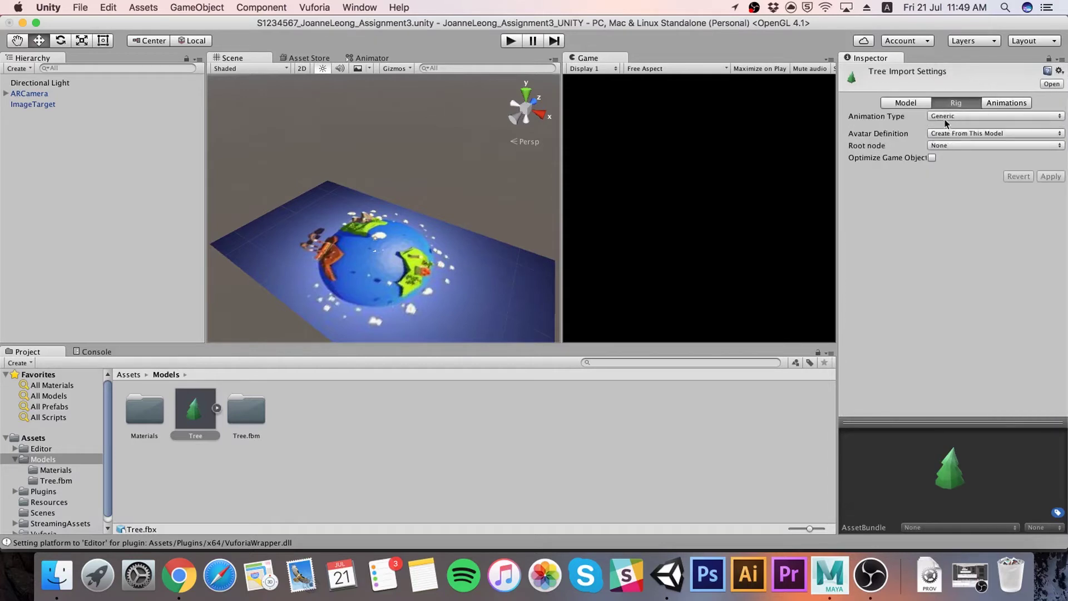
left_click(997, 105)
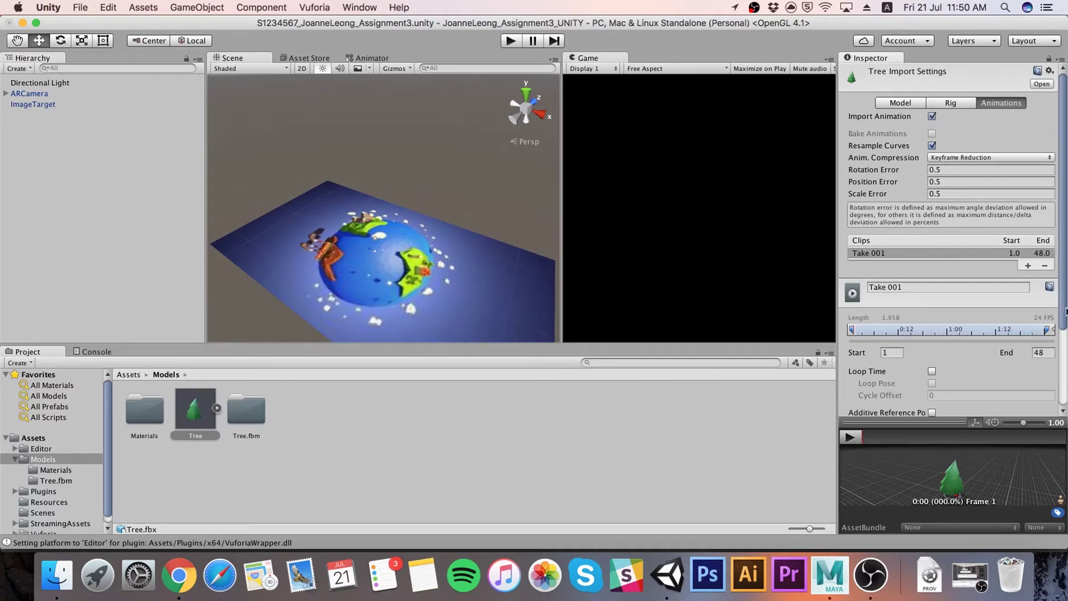
left_click_drag(1063, 310, 1065, 399)
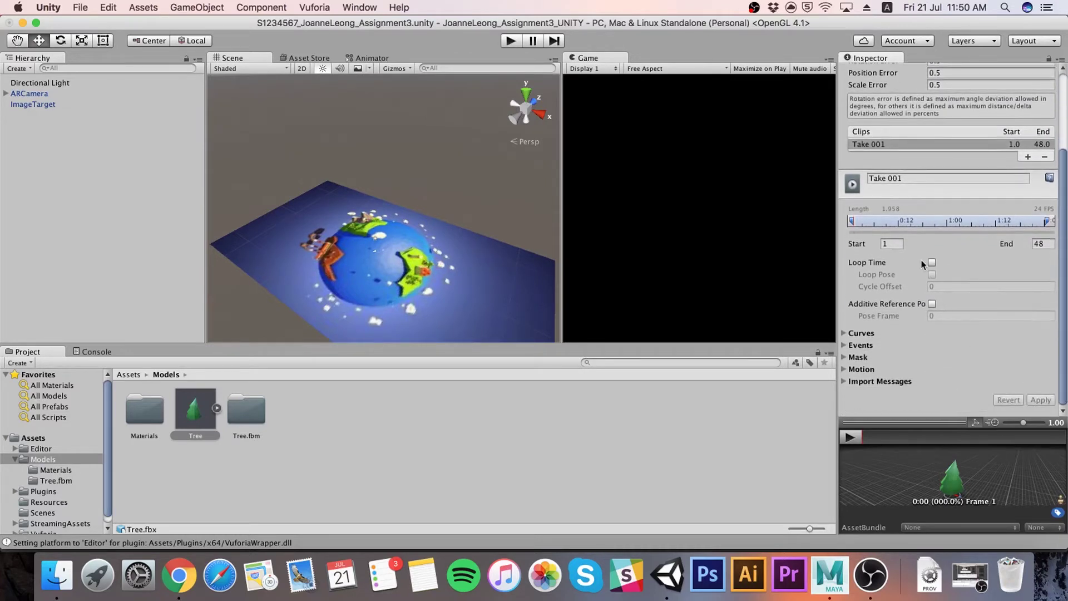
left_click(932, 263)
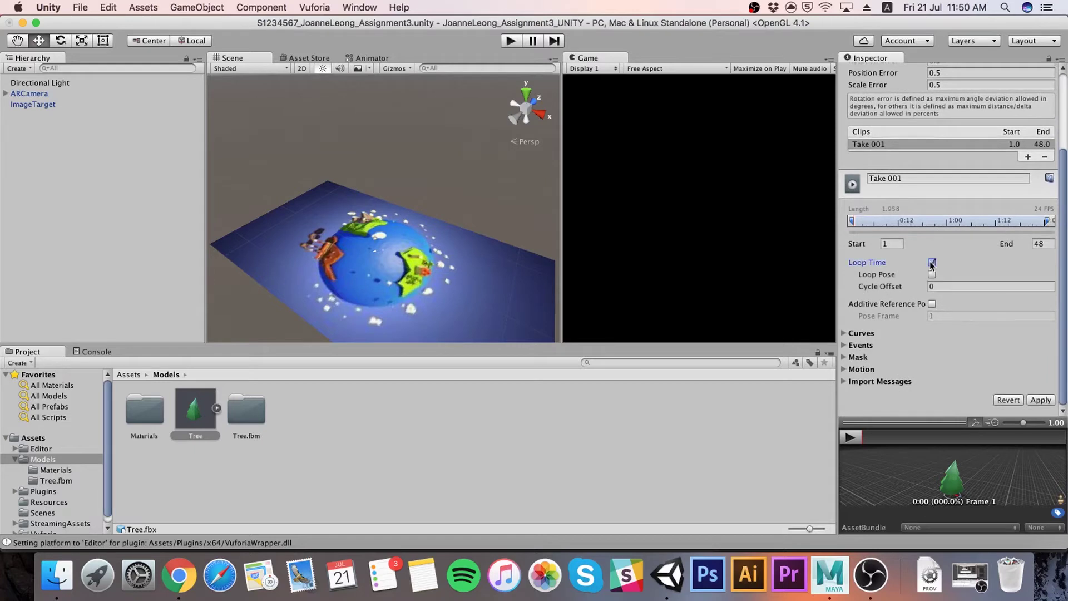
left_click(1038, 402)
Preview the Tree animation, then parent the Tree model under ImageTarget in the Hierarchy
left_click(190, 418)
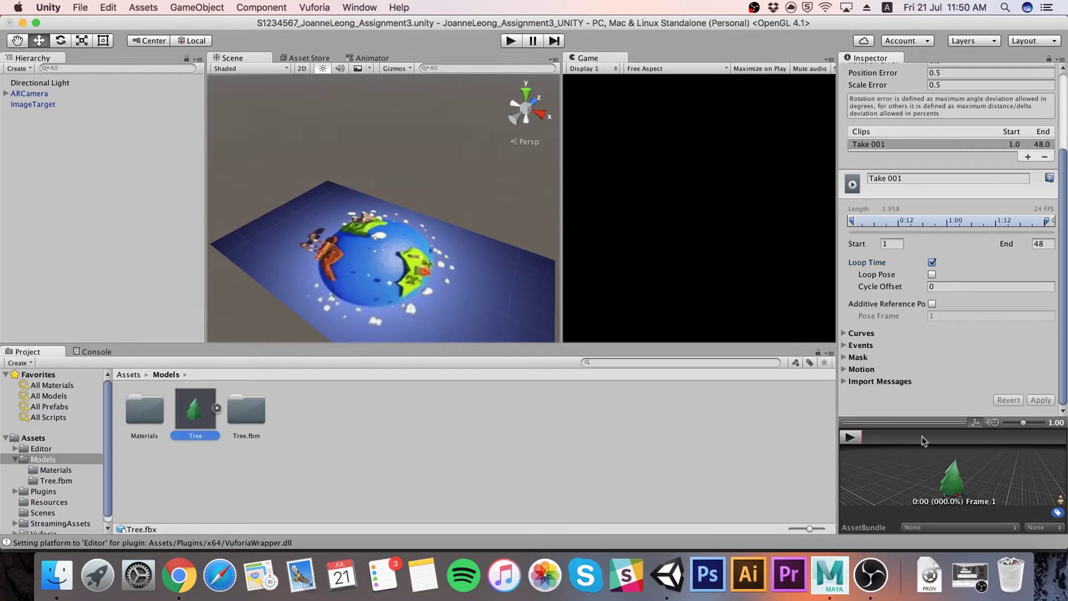
left_click(851, 438)
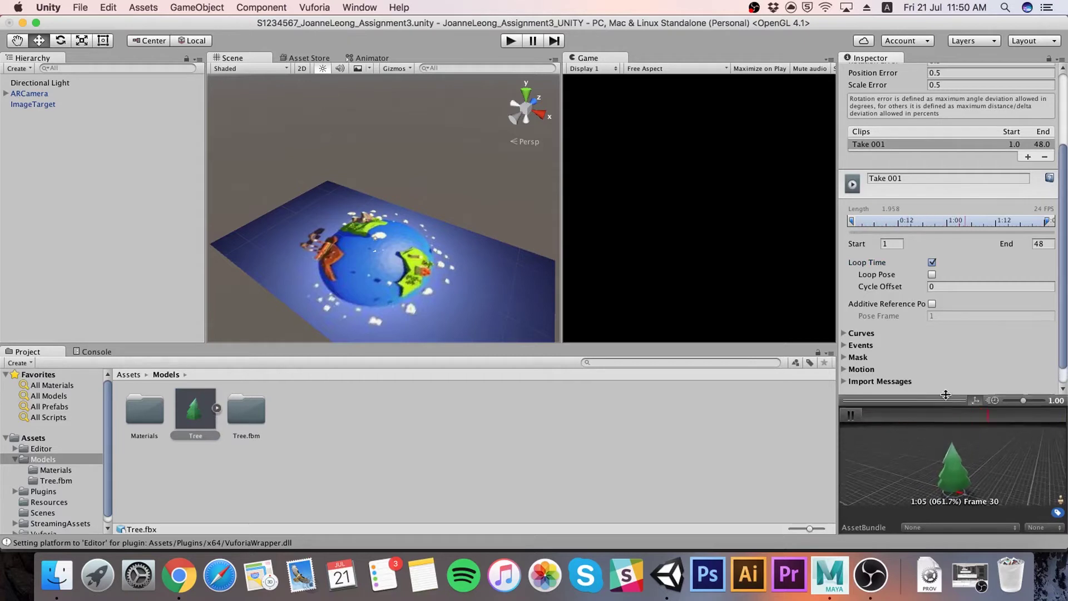
left_click_drag(944, 421, 944, 378)
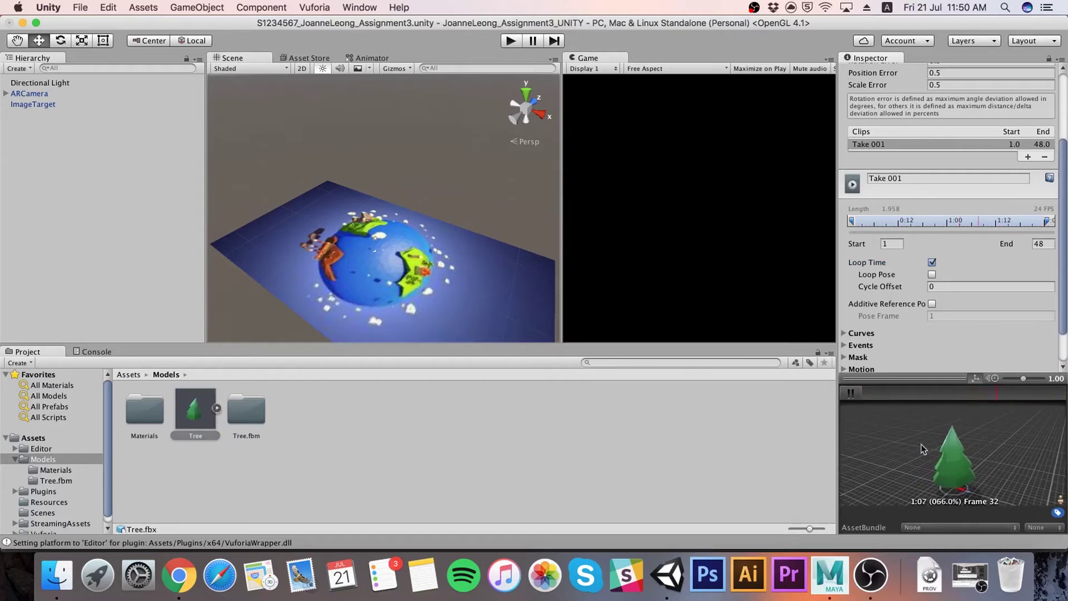
left_click(851, 393)
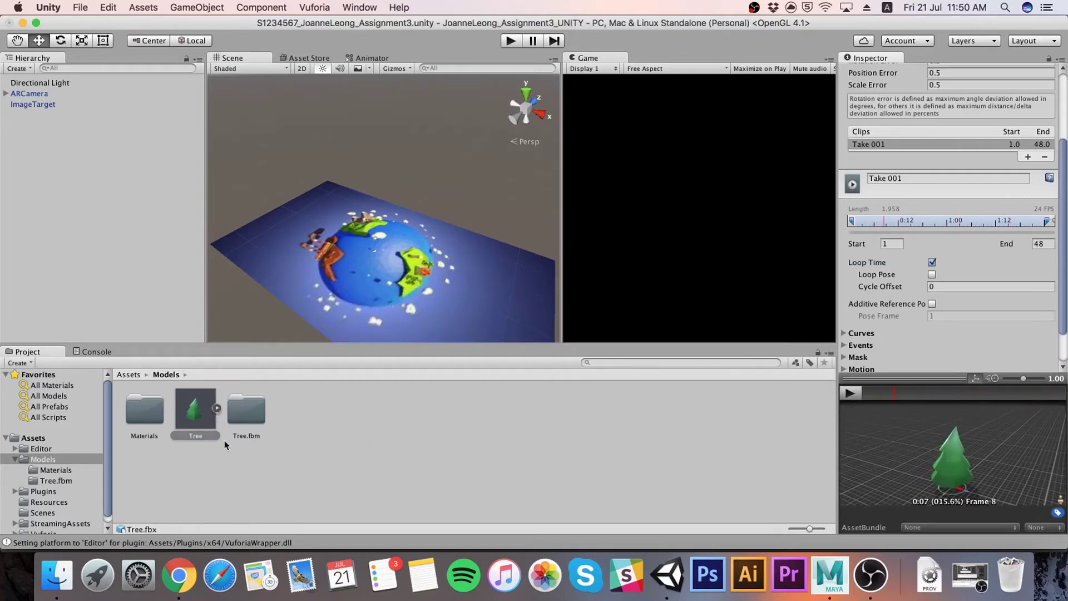
left_click_drag(191, 415, 35, 106)
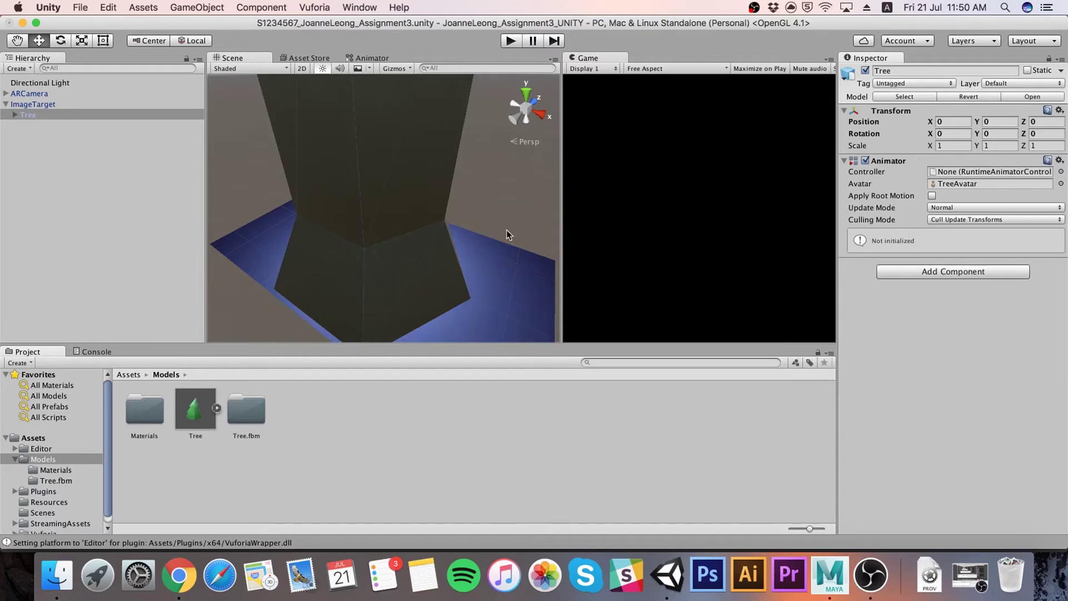
Set the Tree model's import Scale Factor to 0.11 in the Model tab and apply
scroll(445, 230, "down", 10)
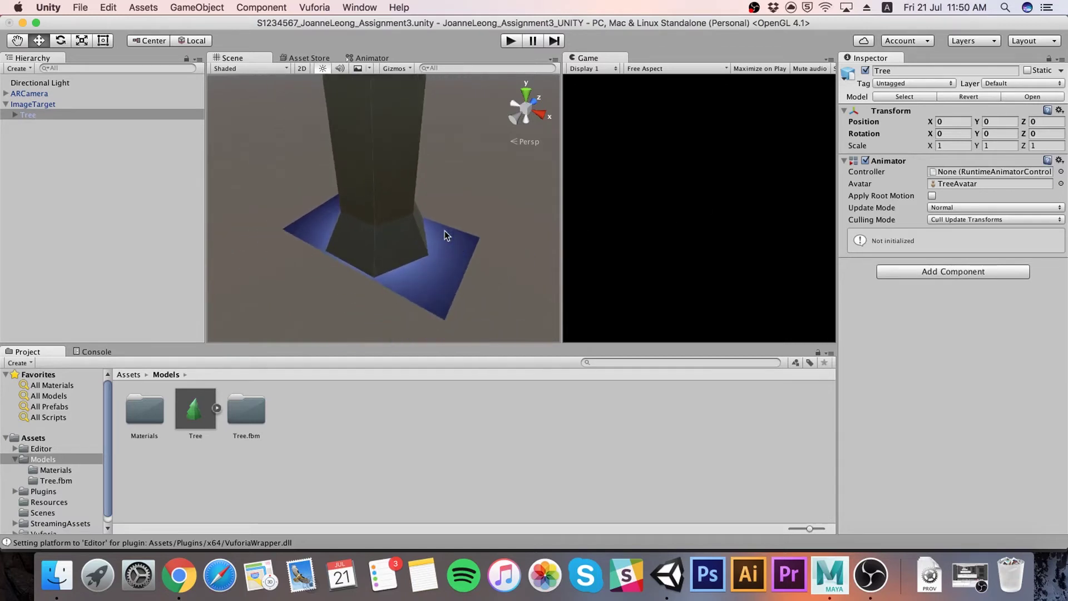
scroll(445, 230, "up", 3)
left_click(191, 411)
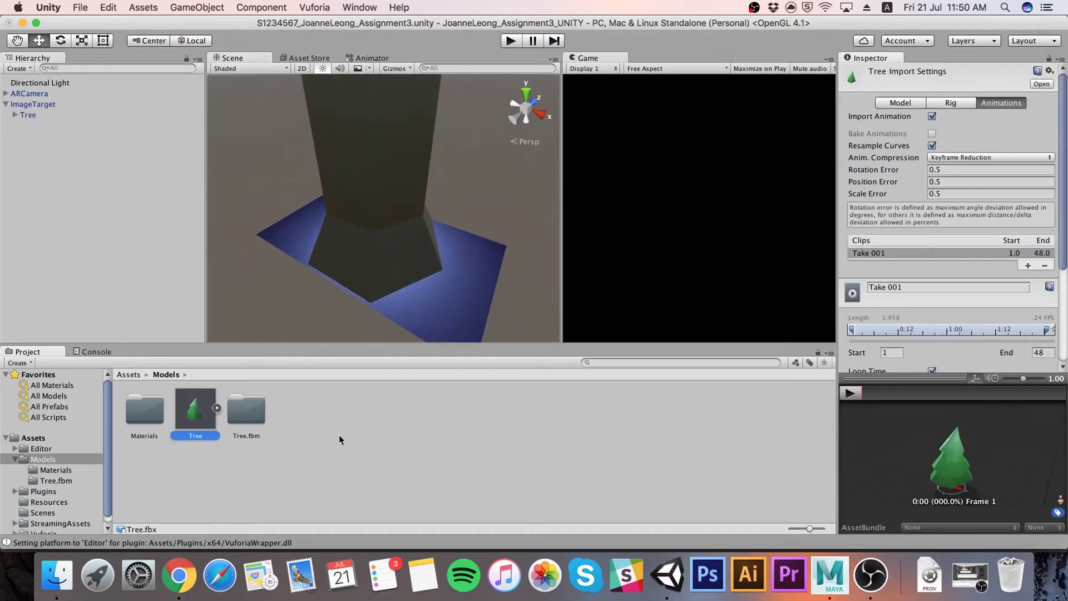
left_click(895, 103)
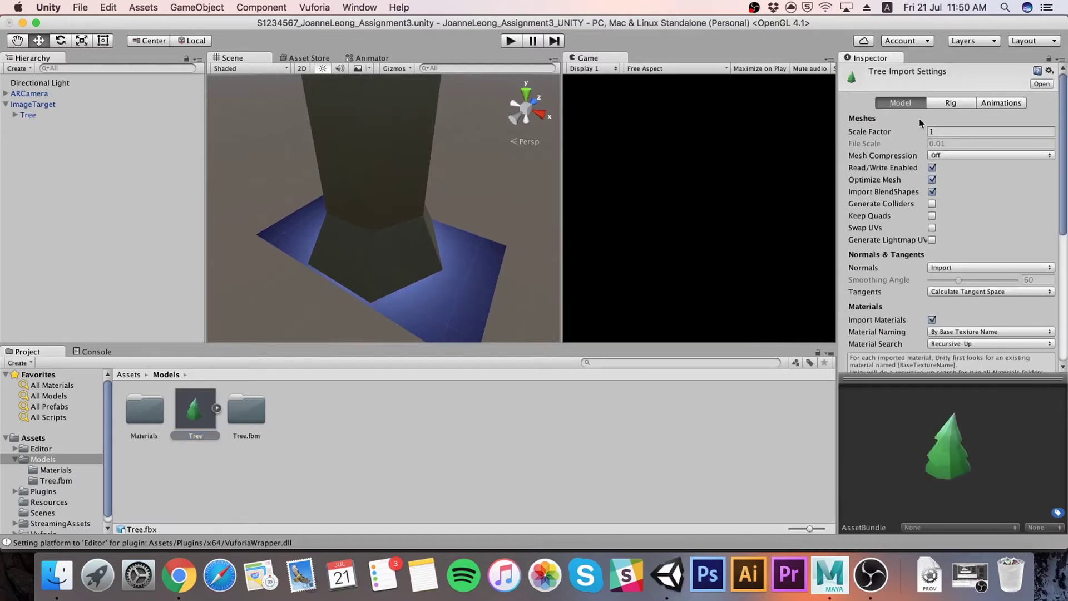
left_click(907, 131)
type("0.11")
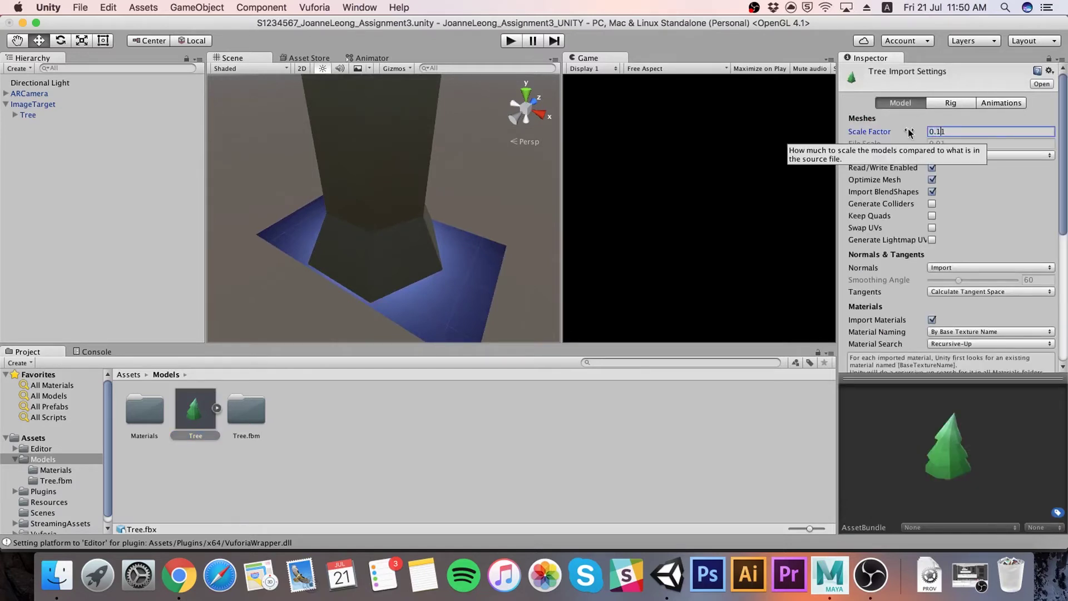
left_click(966, 134)
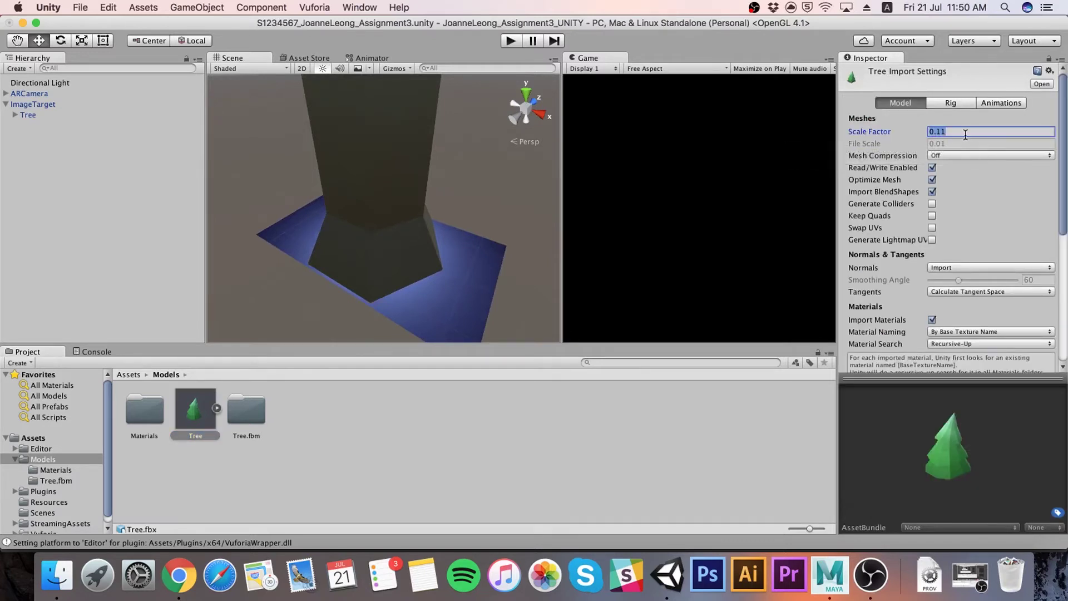
type(".")
left_click_drag(1062, 142, 1066, 225)
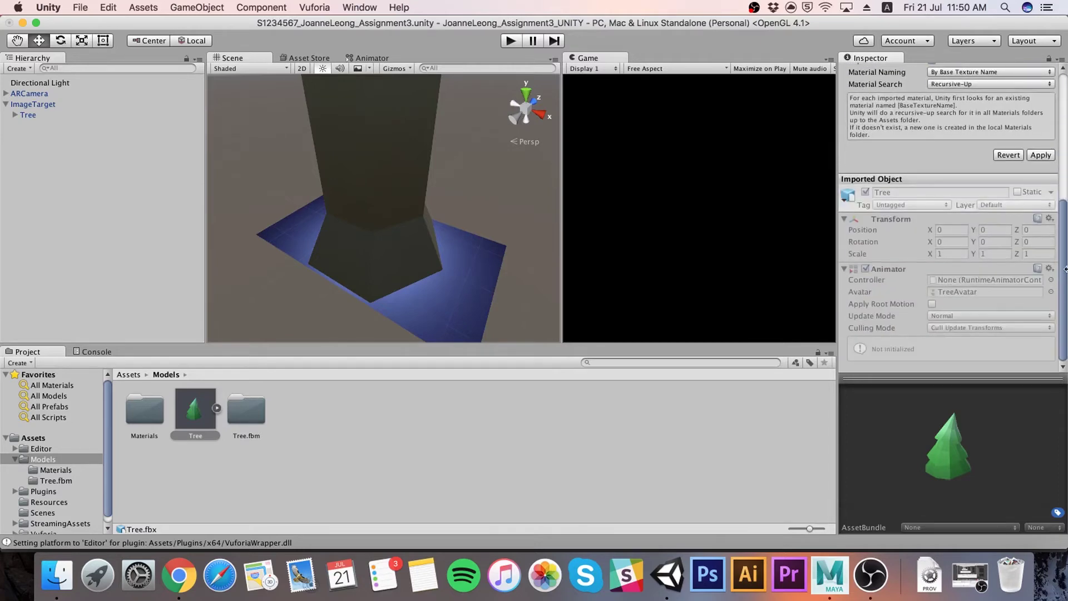
left_click(1039, 238)
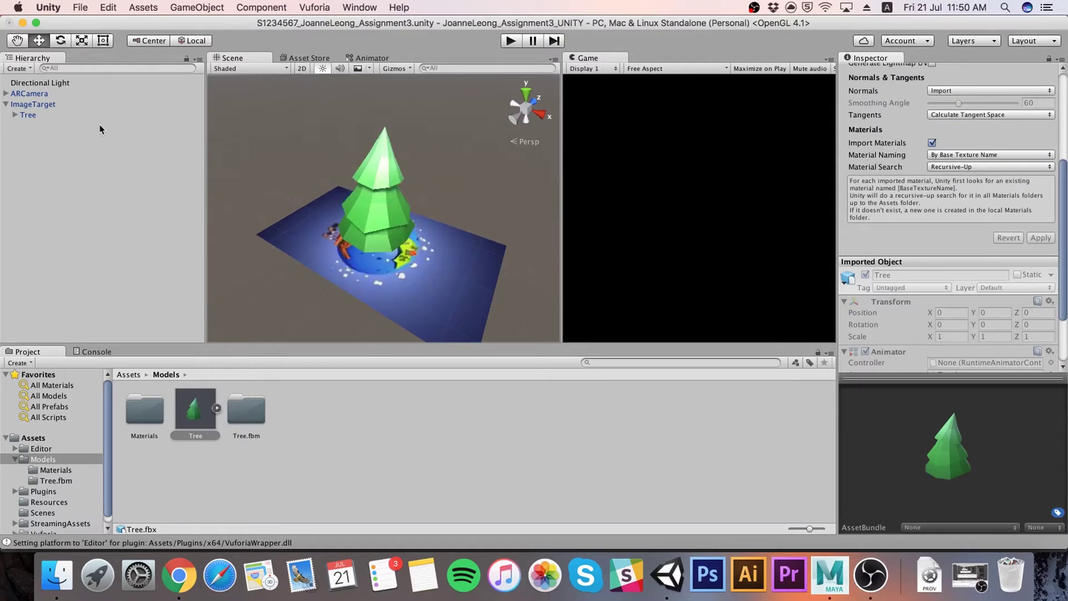
Create a new Animator Controller named Tree_Controller in the Models folder
left_click(25, 115)
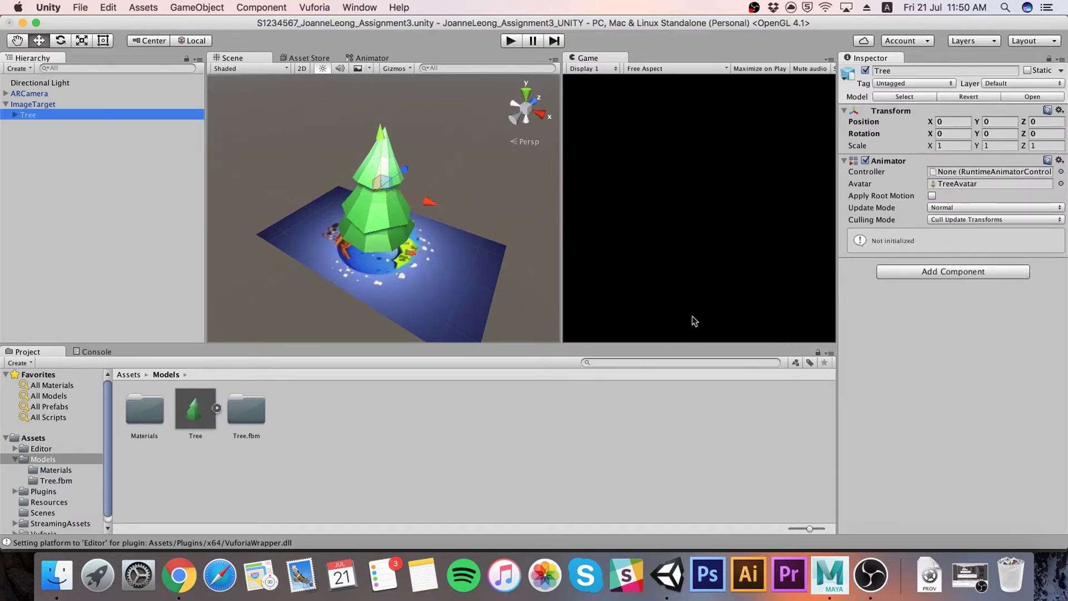
right_click(325, 422)
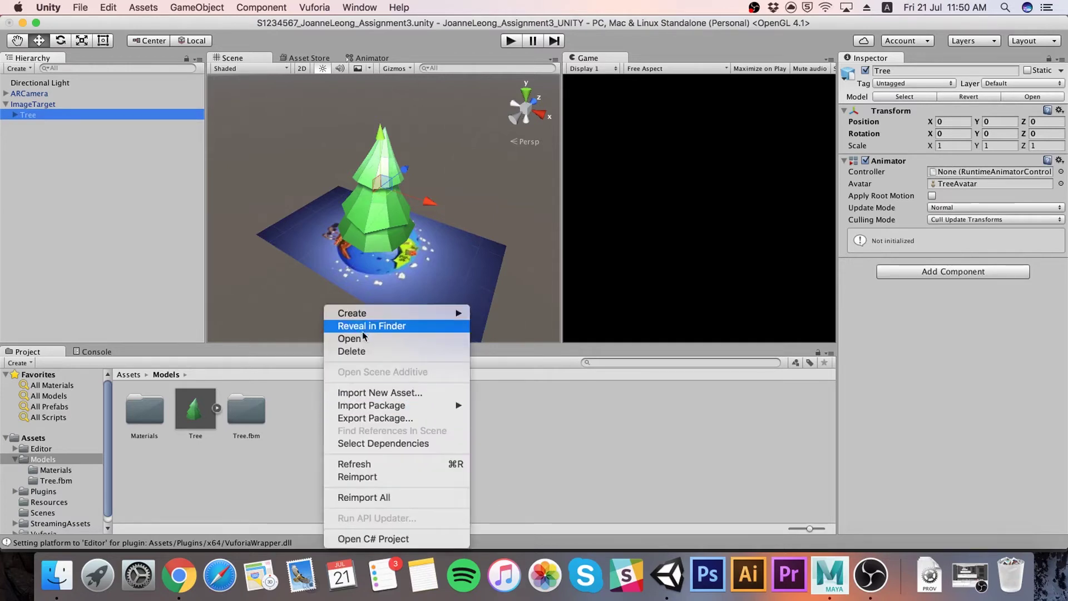
mouse_move(409, 314)
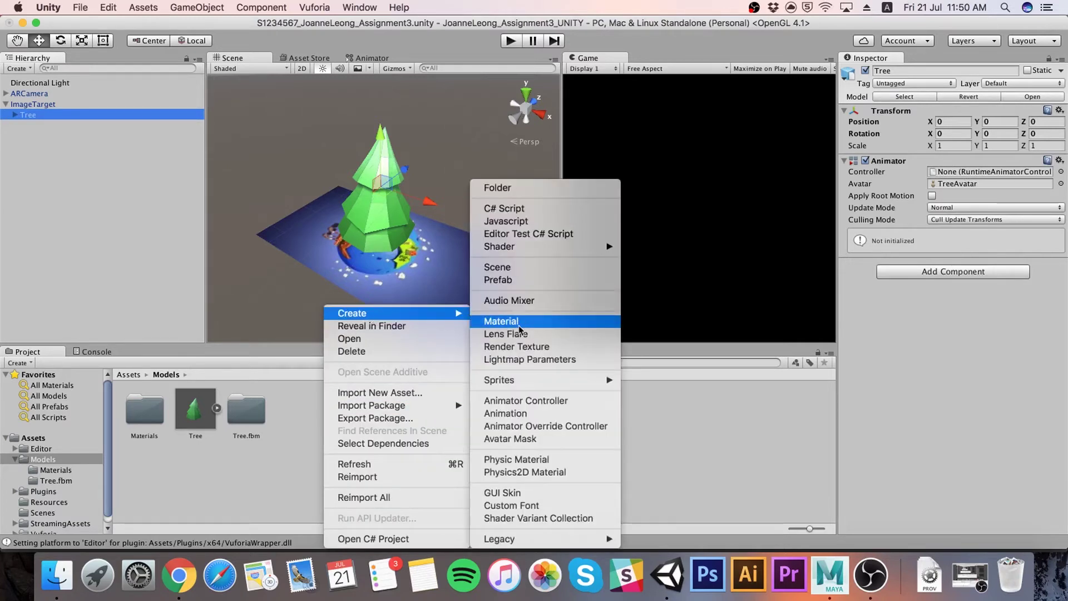
left_click(560, 401)
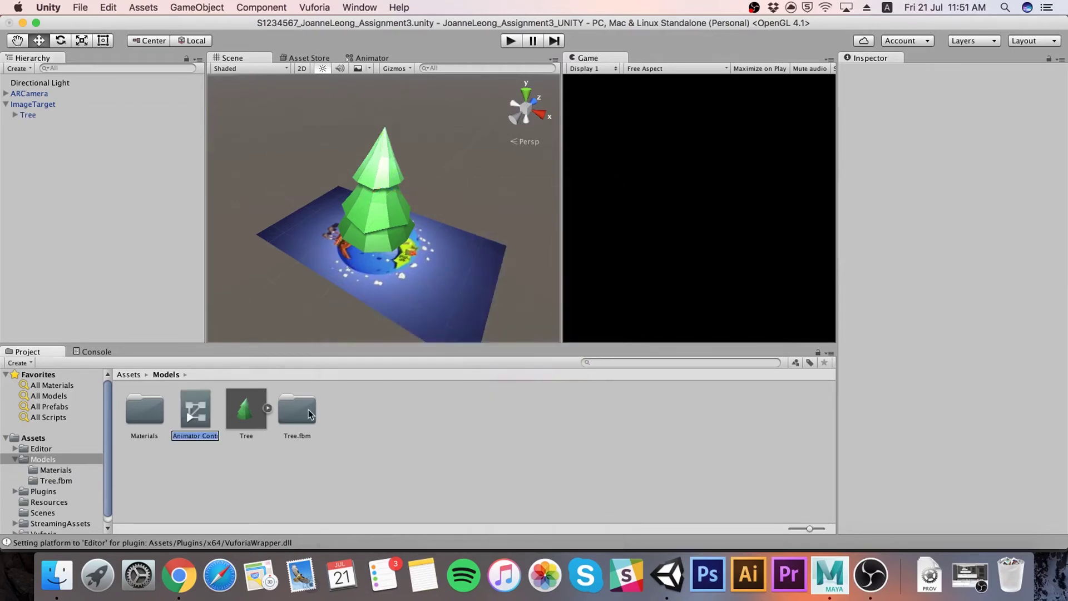
type("Tree_Con")
type("troller")
key("Return")
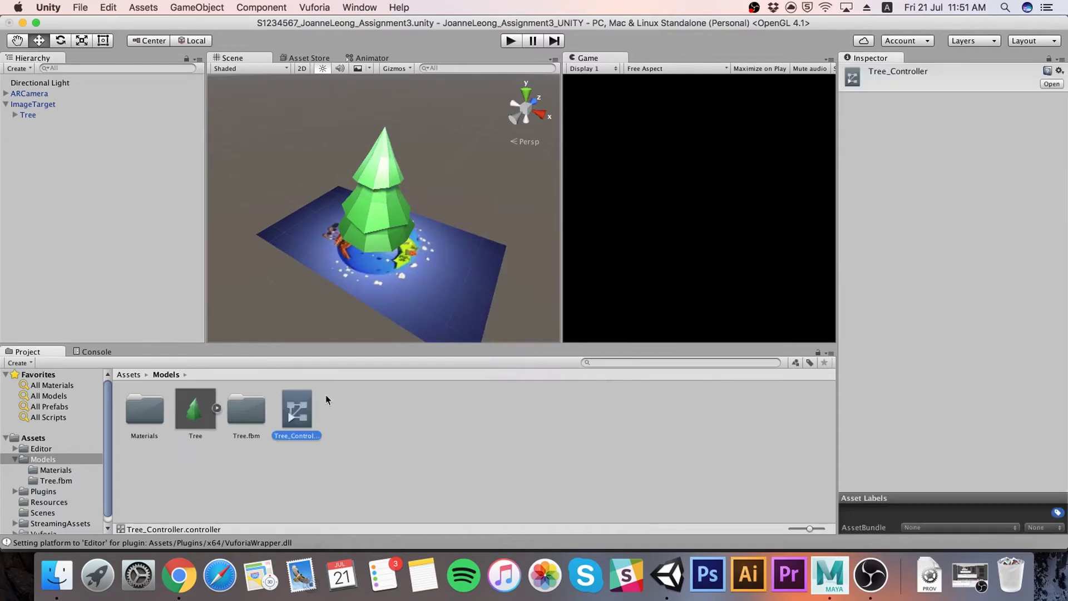
Assign Tree_Controller to the Tree's Animator and open it in the Animator window
left_click(25, 116)
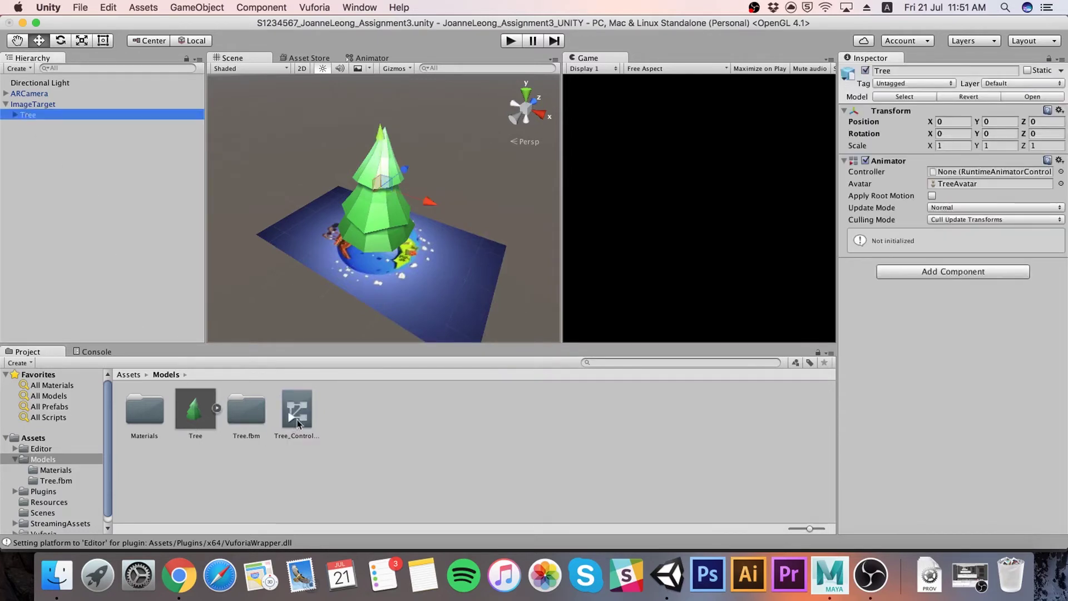
left_click_drag(298, 424, 945, 176)
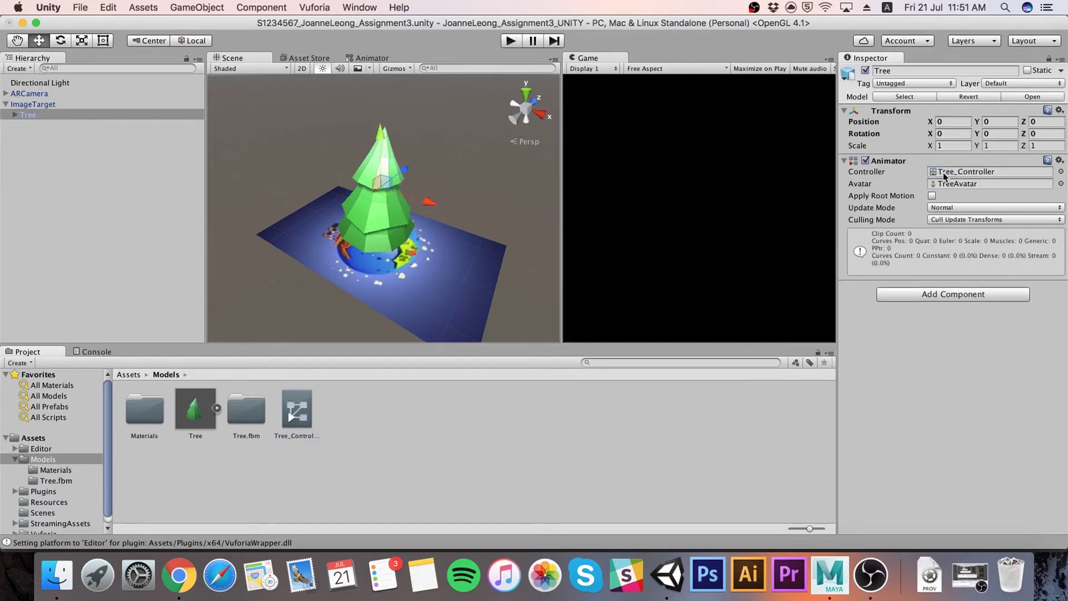
left_click(955, 175)
double_click(956, 172)
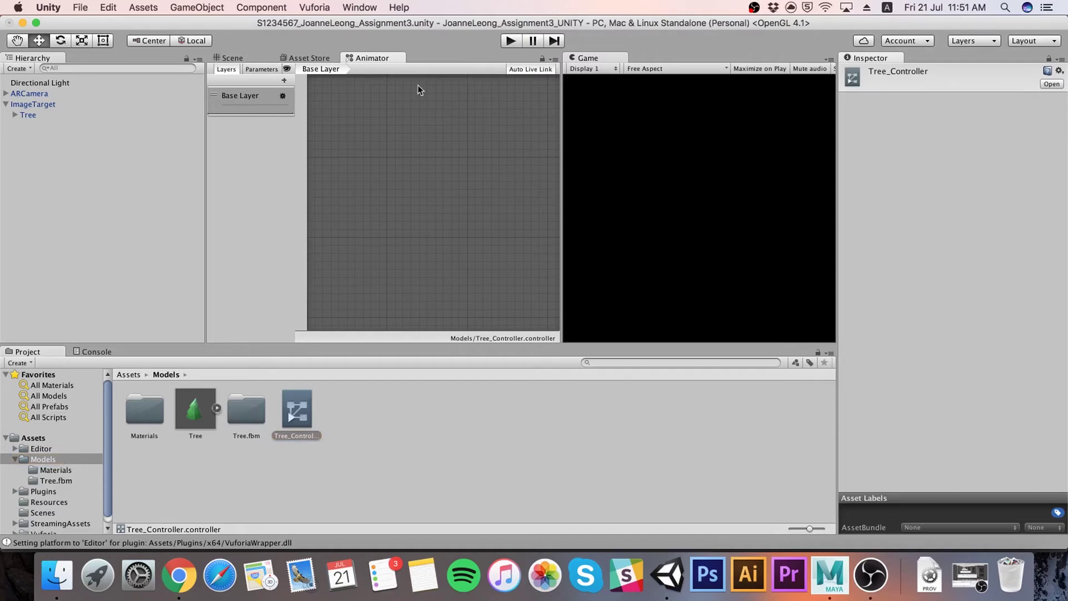
Expand the Tree model asset and drag its Take 001 clip into the Base Layer graph
left_click(362, 6)
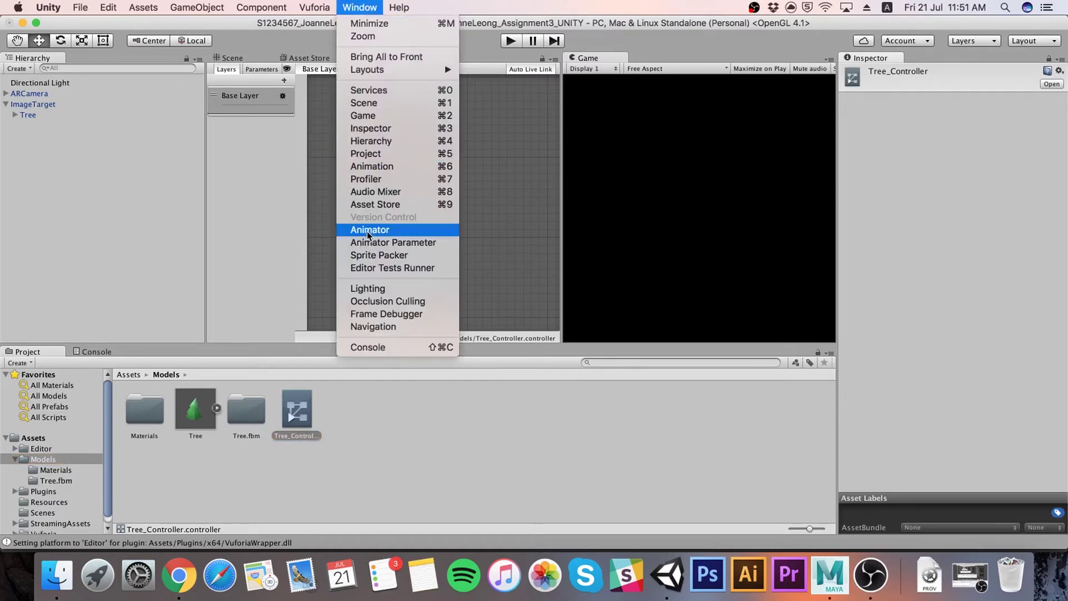
left_click(369, 441)
double_click(241, 412)
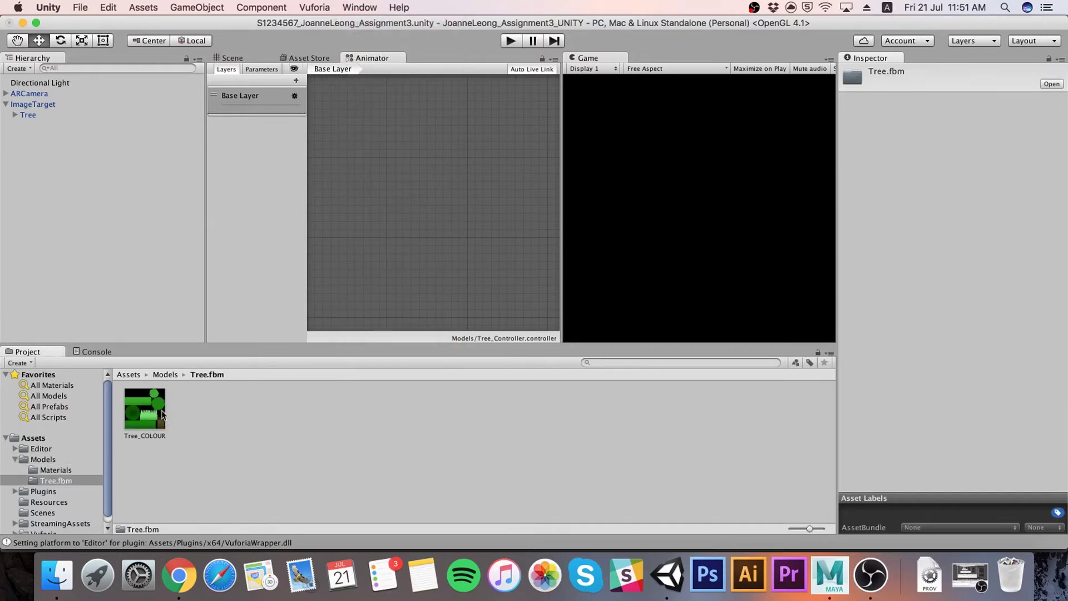
left_click(176, 376)
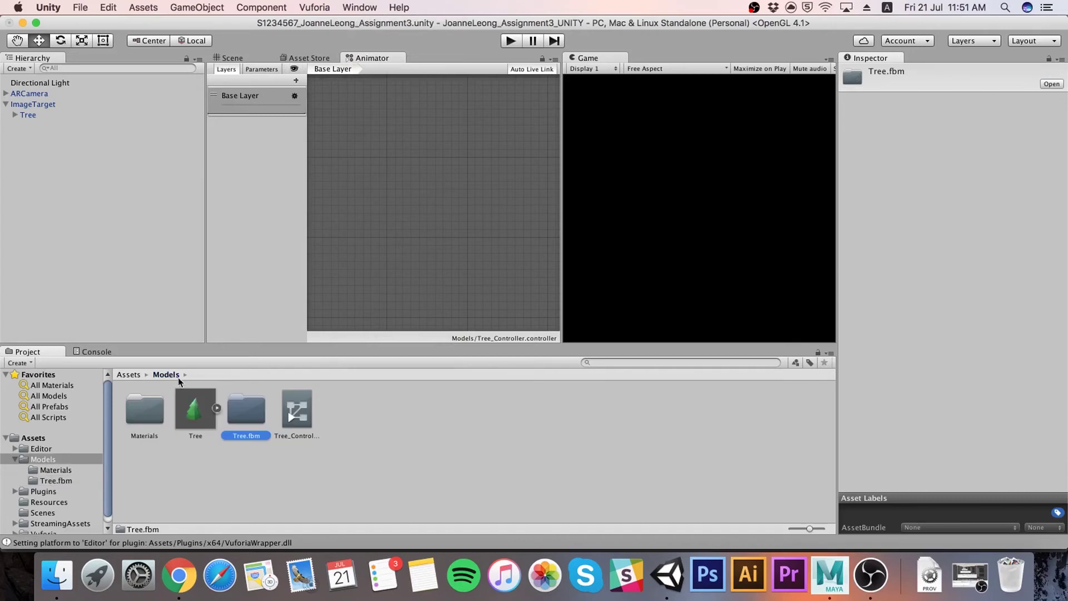
left_click(217, 409)
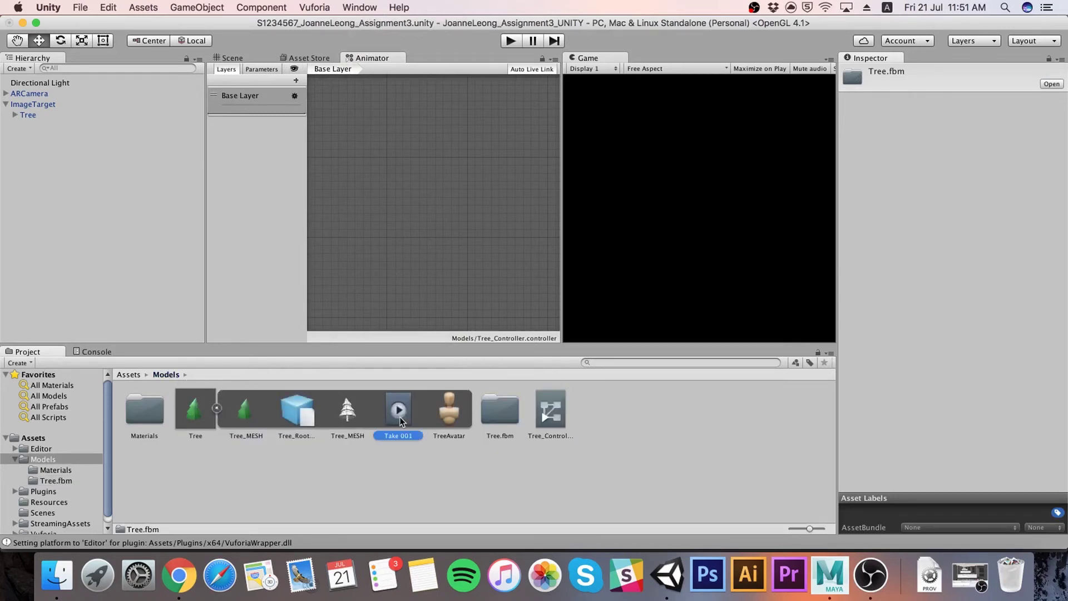
left_click_drag(399, 416, 428, 226)
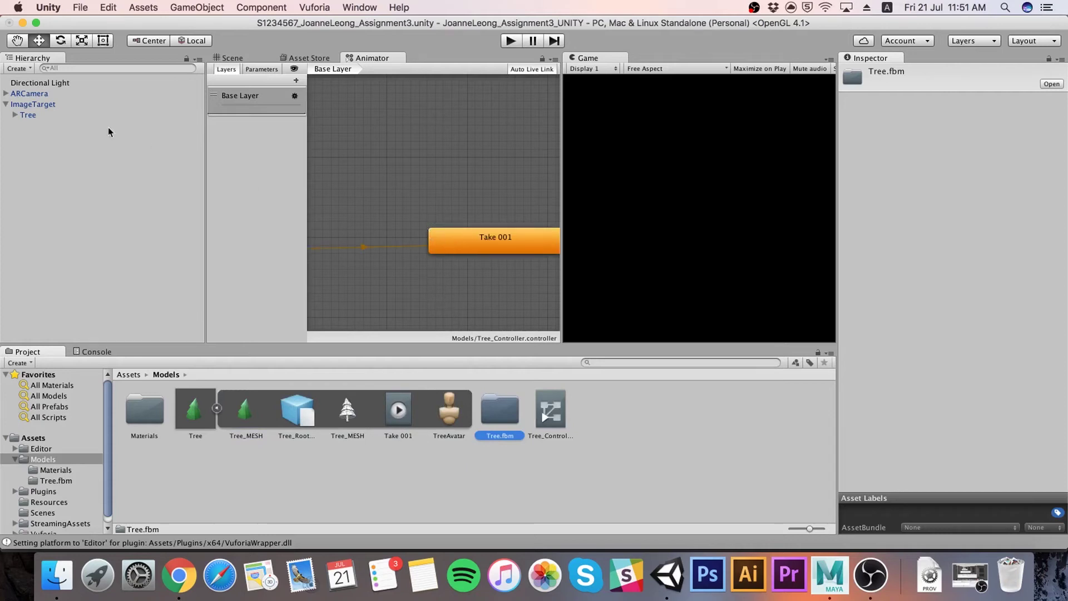
left_click(38, 115)
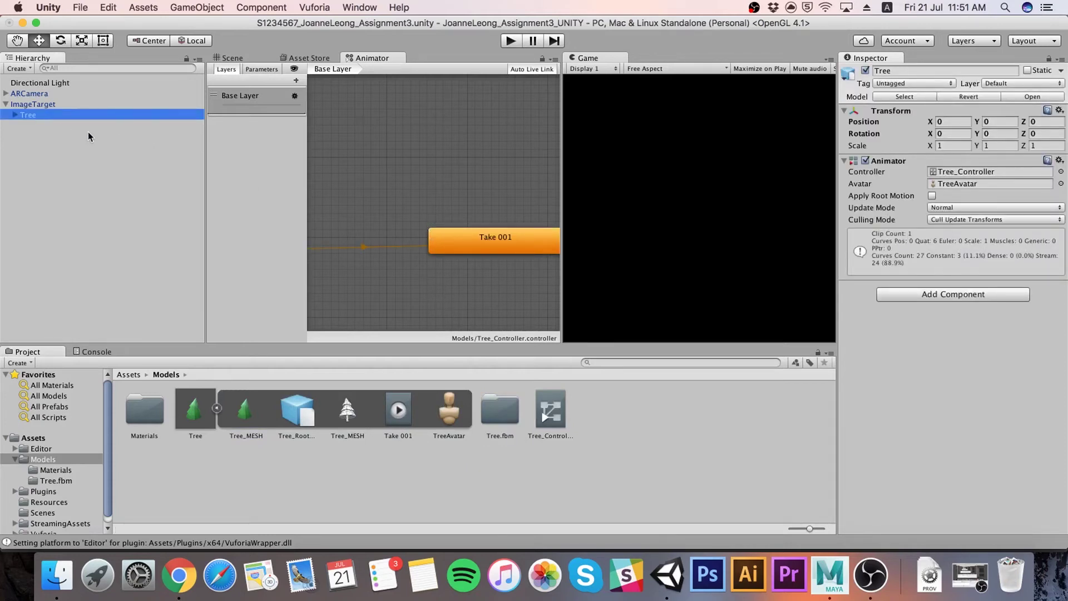
Select Tree_MESH, review its Tree_COLOUR material maps, and open the Tree.fbm texture folder
left_click(222, 58)
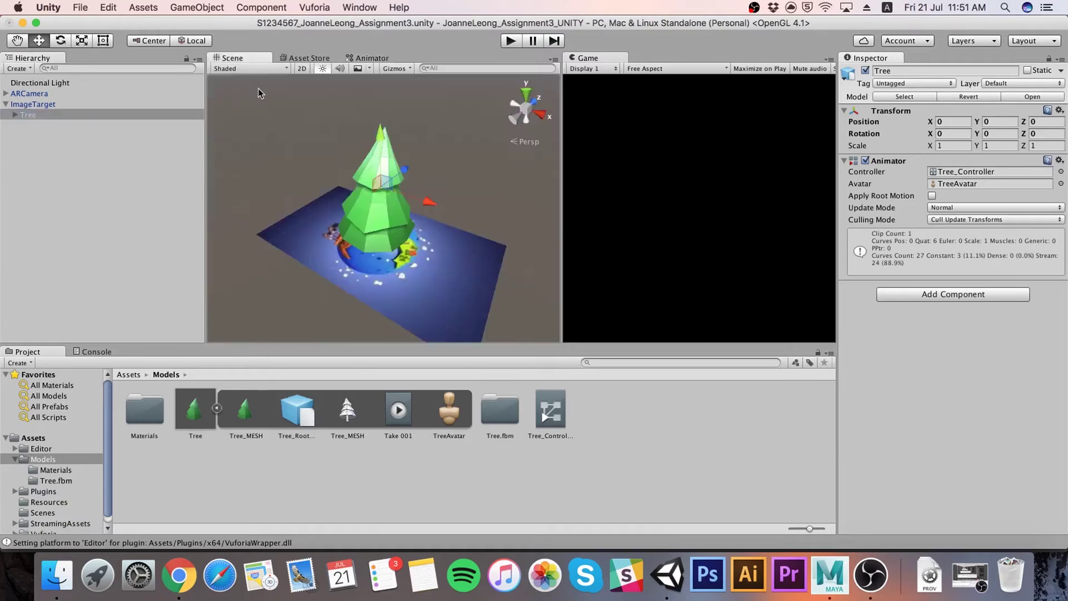
scroll(375, 234, "up", 2)
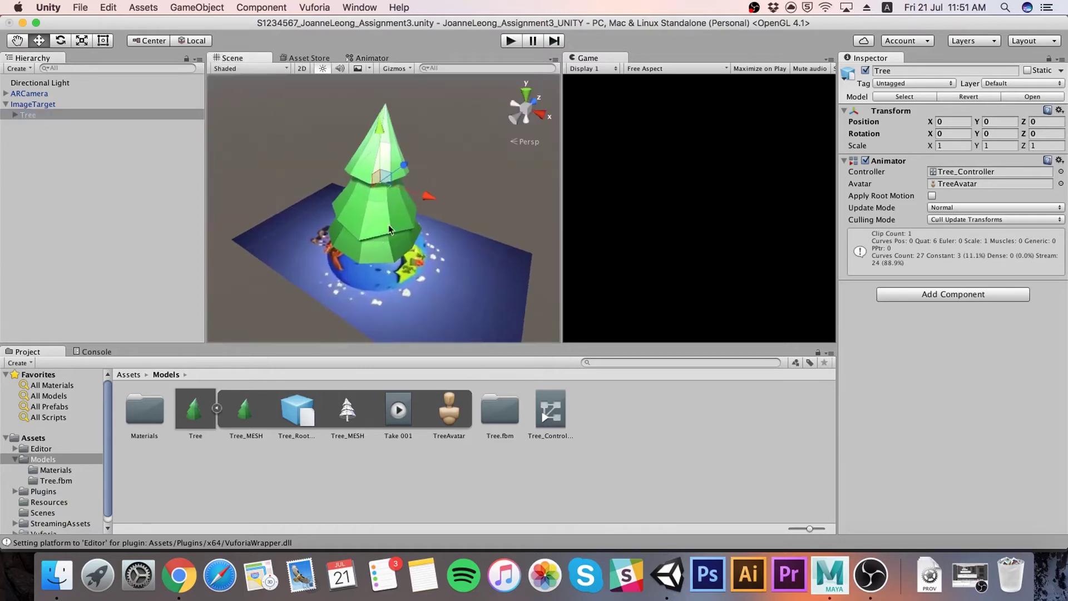
left_click(15, 114)
left_click(54, 136)
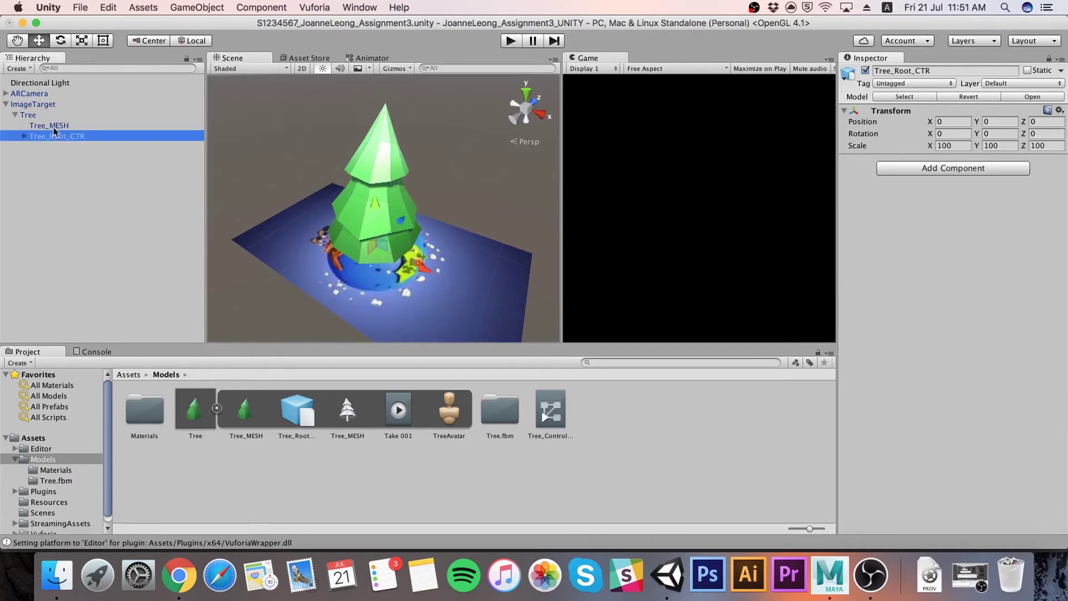
left_click(55, 127)
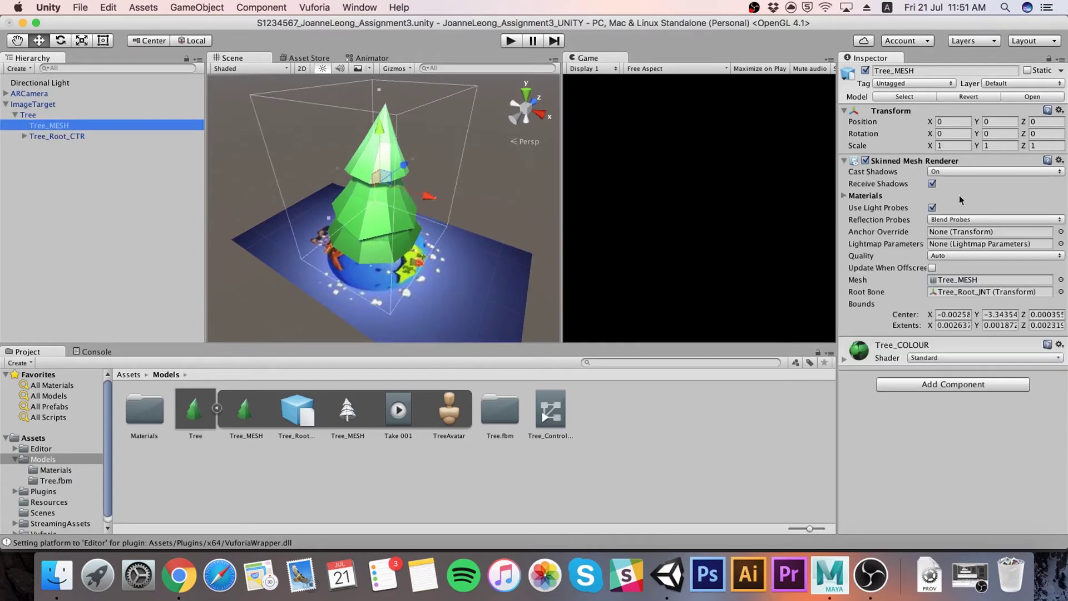
left_click(844, 360)
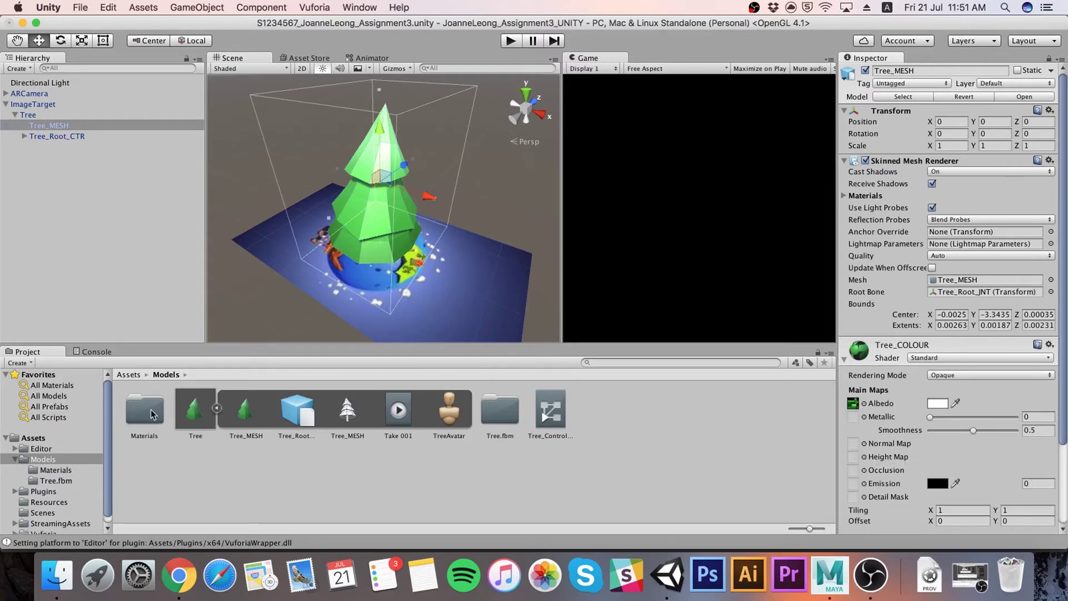
double_click(502, 418)
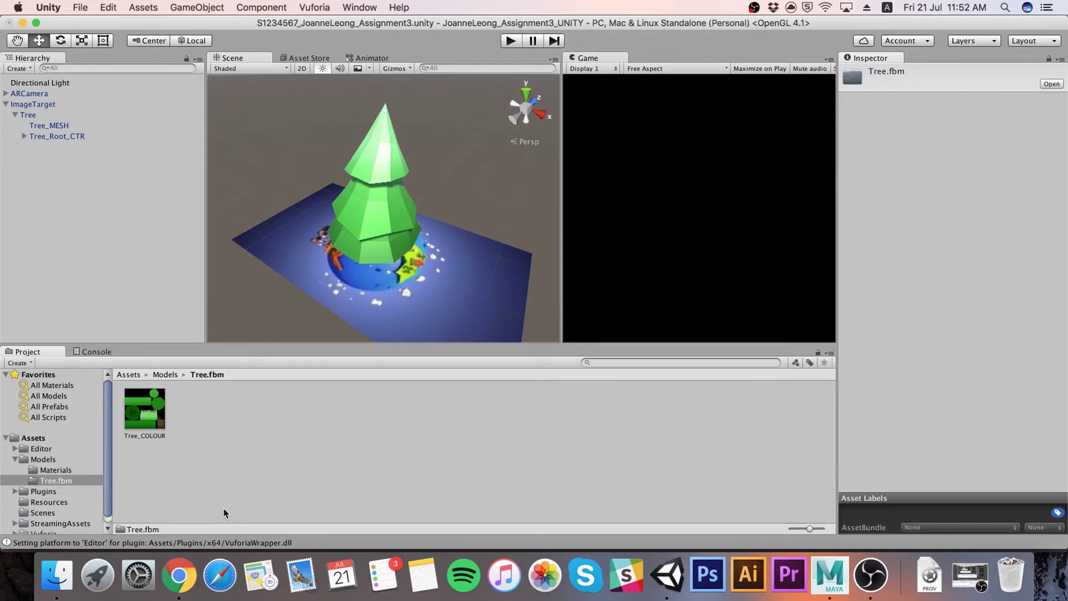
key("F11")
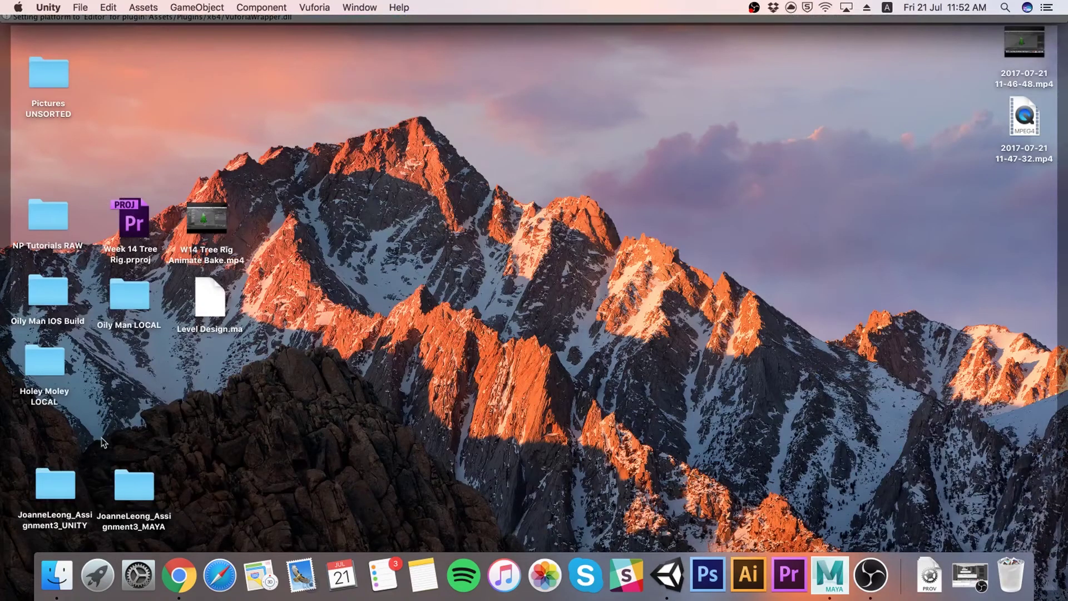
Copy Tree_BUMP.bmp from the Maya project's sourceimages folder in Finder
double_click(139, 489)
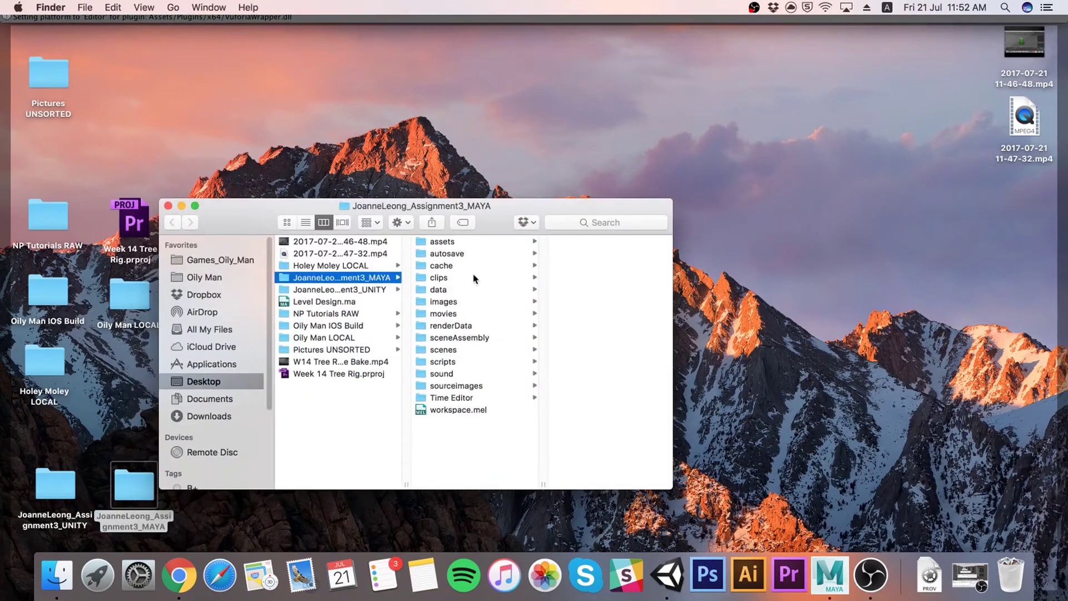
left_click(462, 350)
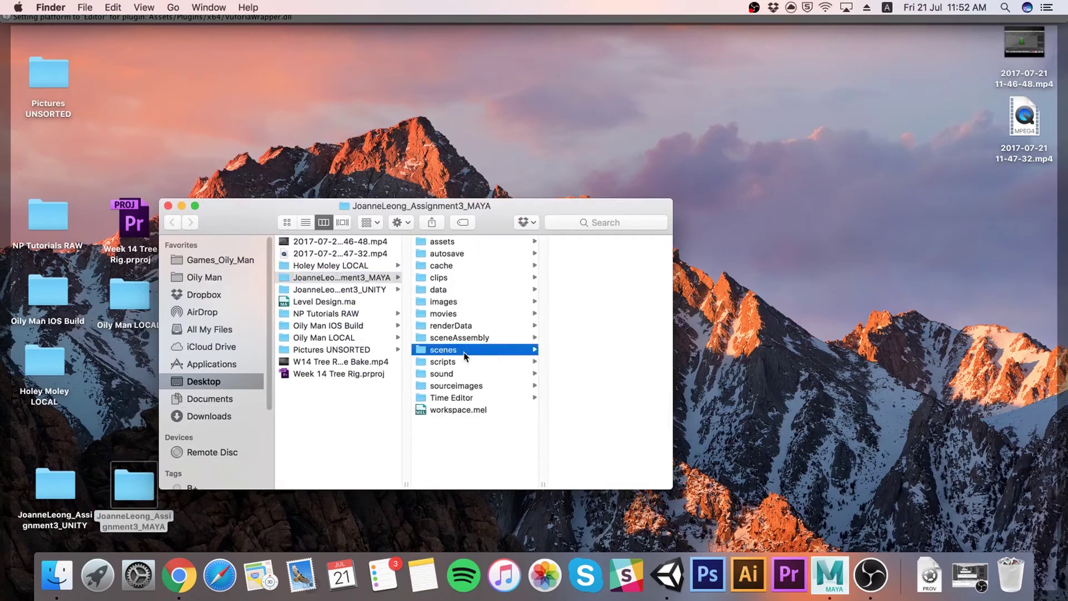
left_click(466, 389)
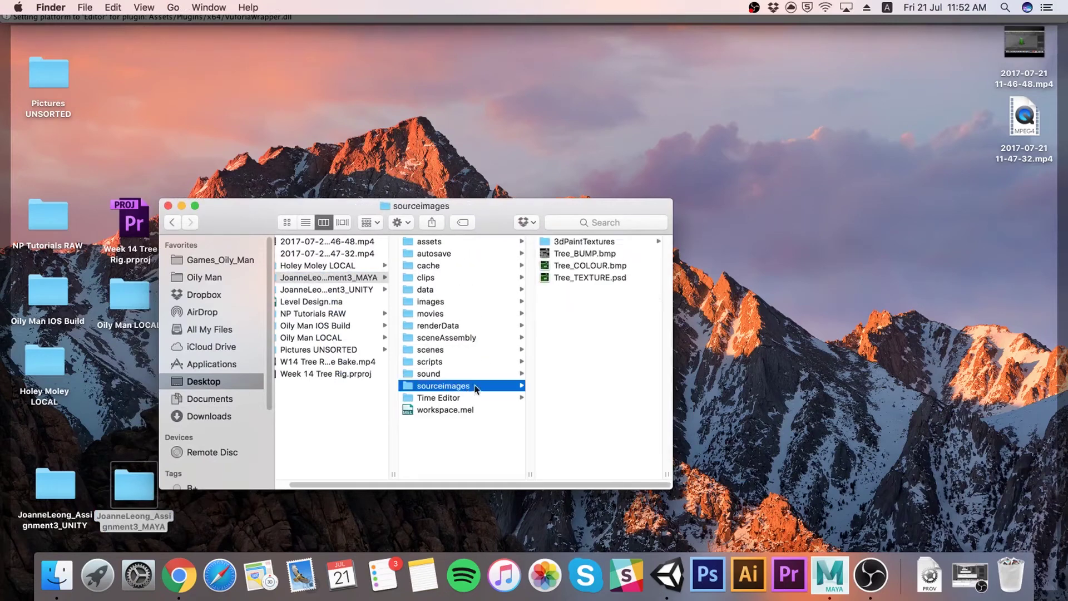
left_click(587, 255)
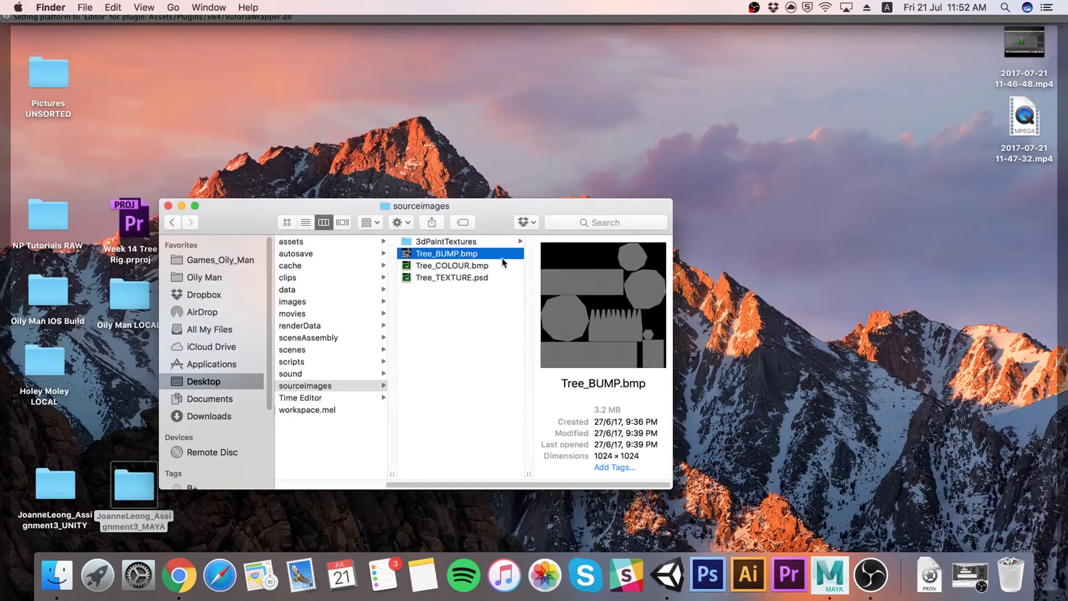
right_click(500, 253)
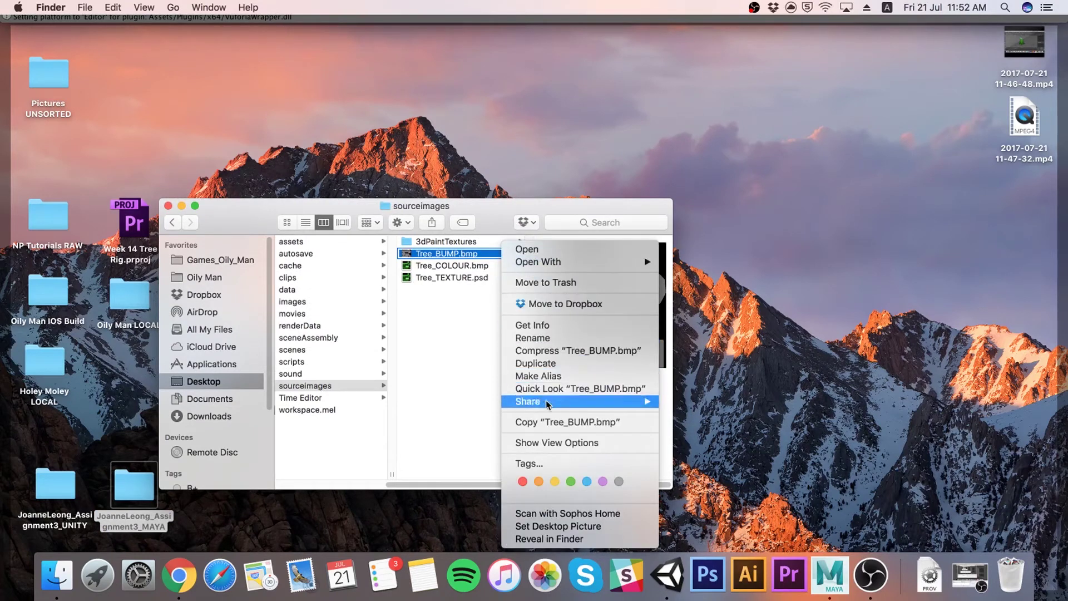
left_click(549, 423)
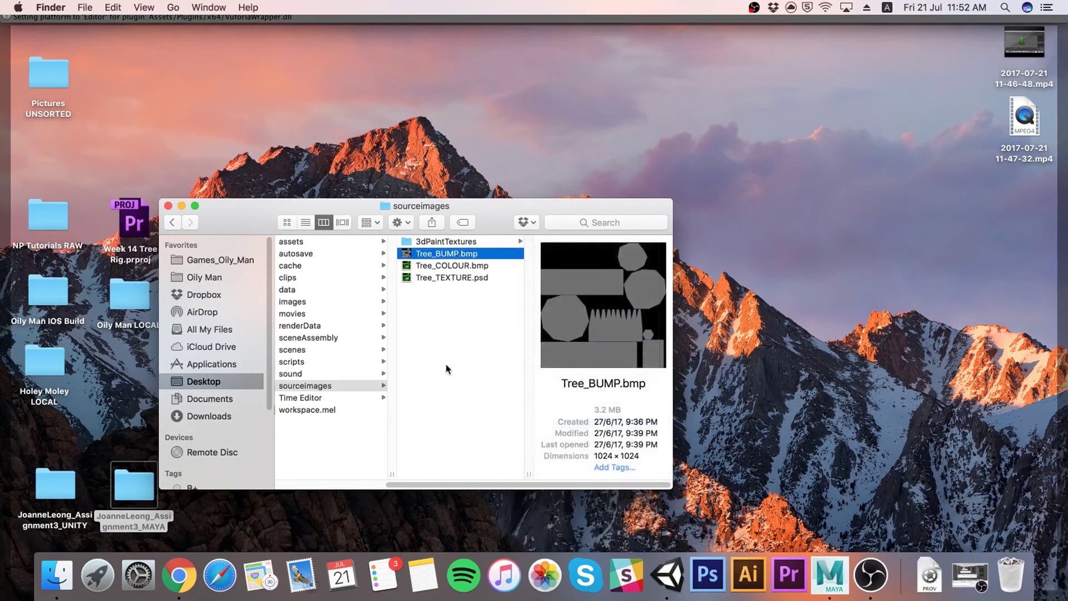
Paste it into the Unity project's Assets/Models/Tree.fbm folder and return to Unity
left_click(168, 206)
left_click(55, 489)
double_click(56, 488)
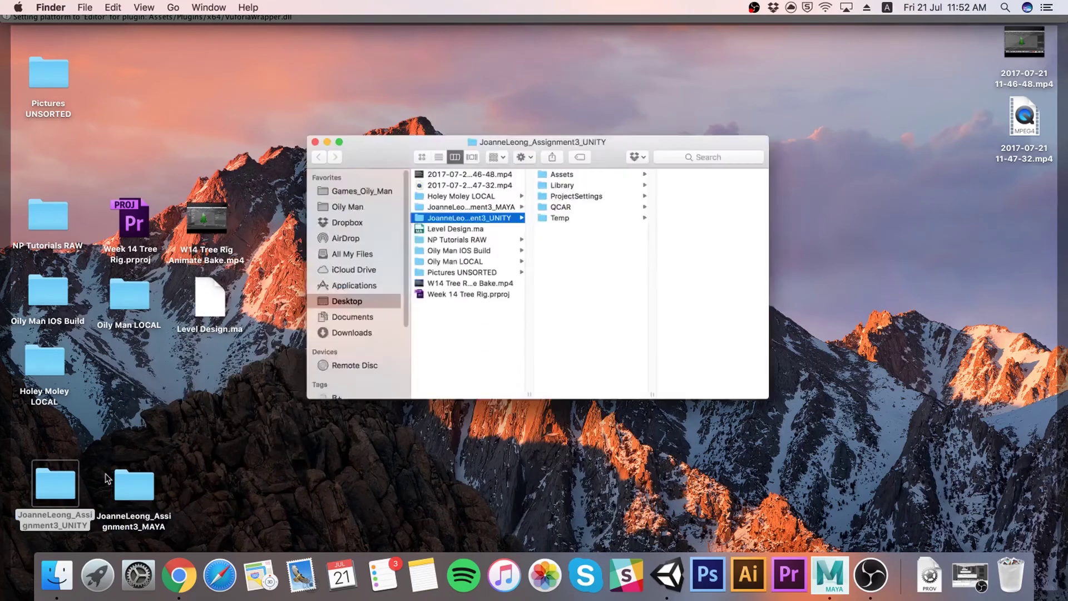
left_click(693, 139)
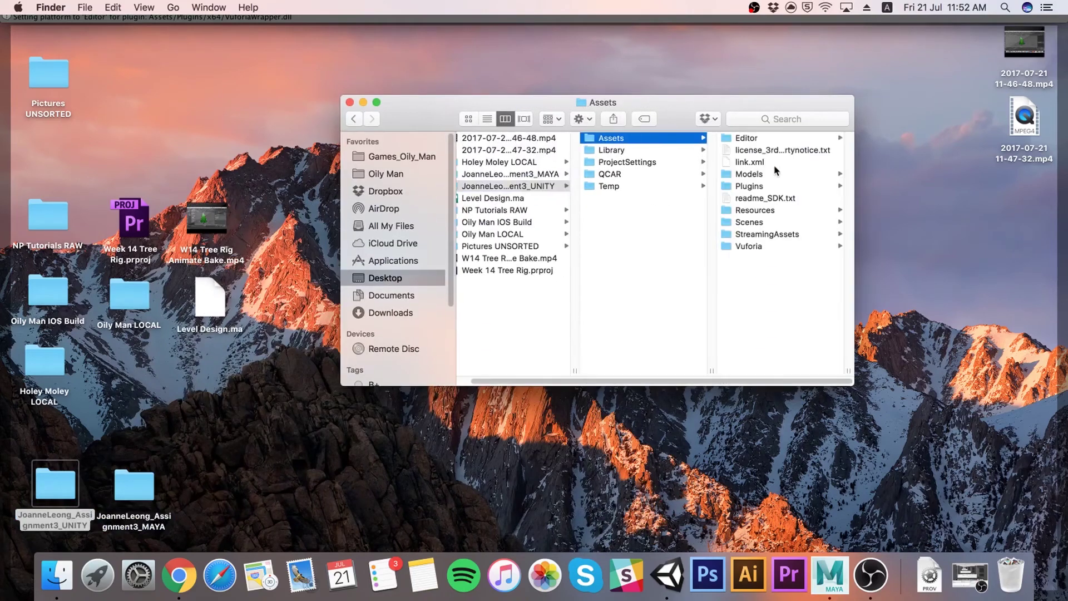
left_click(771, 177)
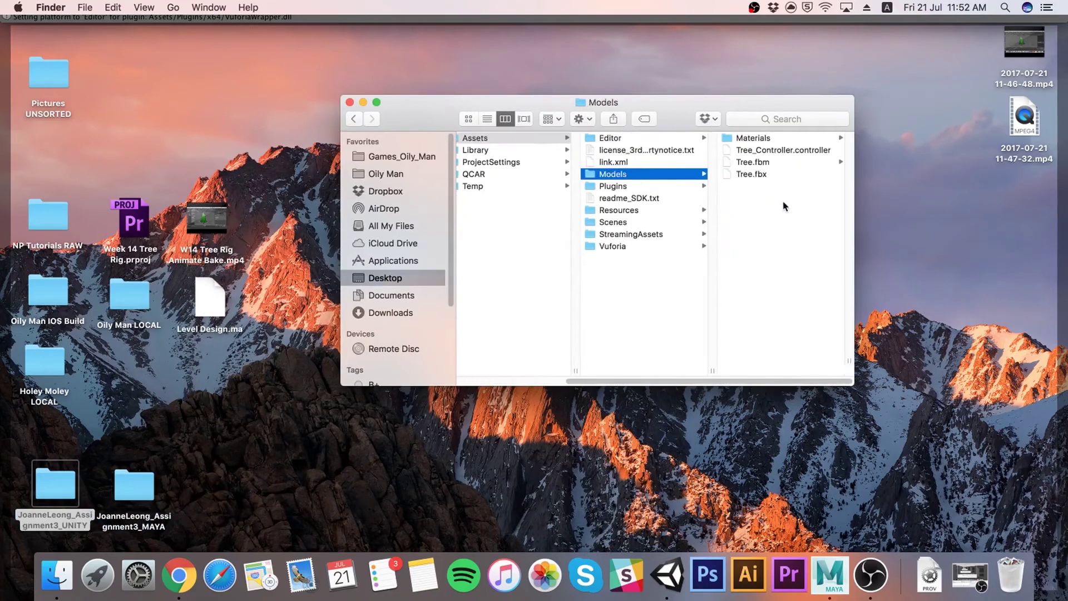
left_click(759, 163)
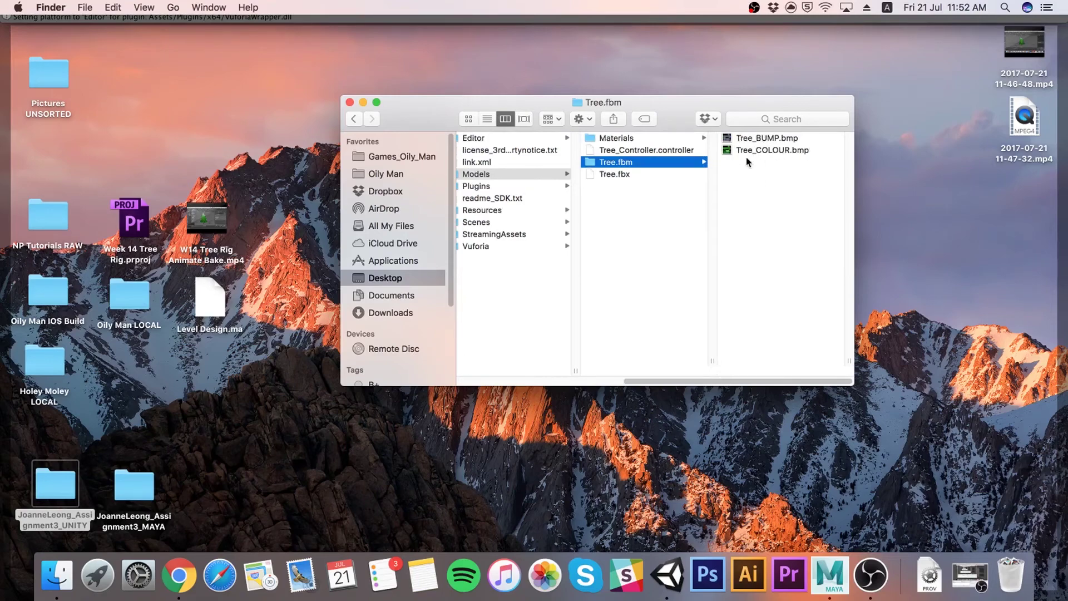
key("F11")
Set the new Tree_BUMP texture in Tree.fbm to import as a Normal map
left_click(350, 102)
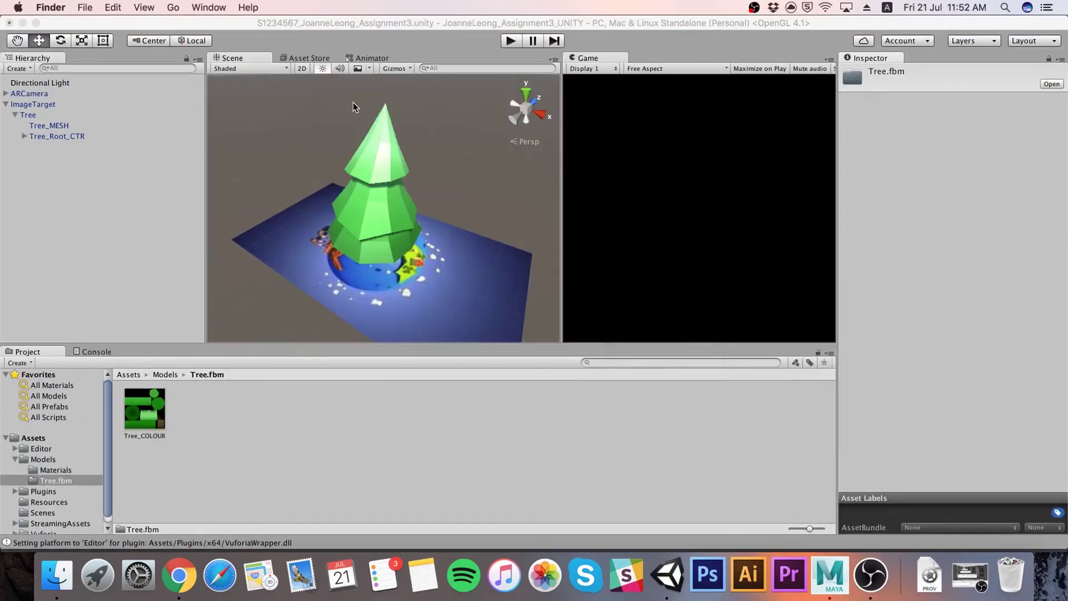
left_click(55, 472)
left_click(61, 480)
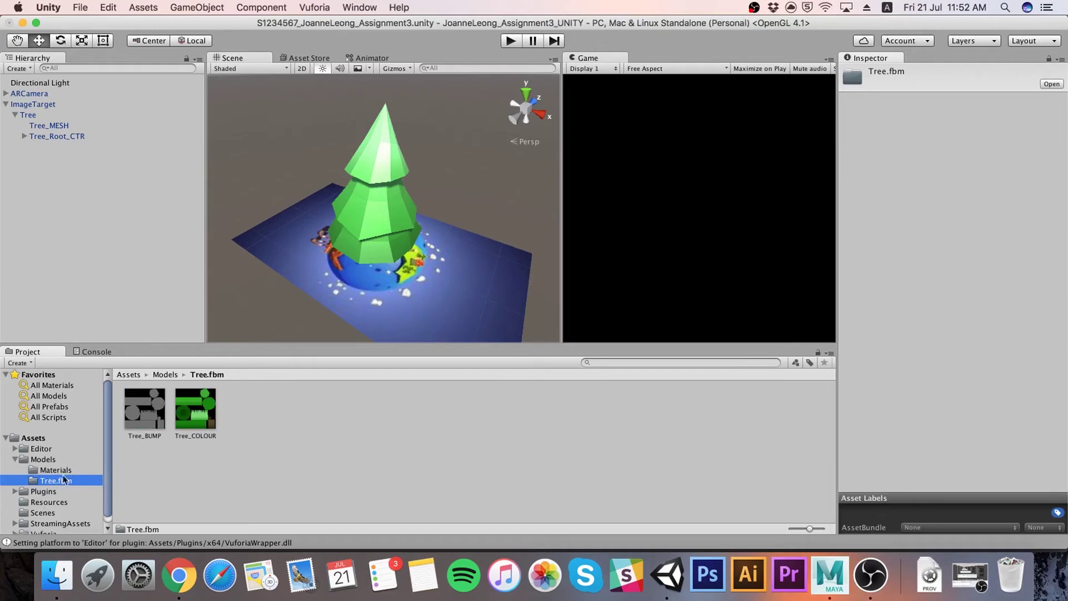
right_click(149, 398)
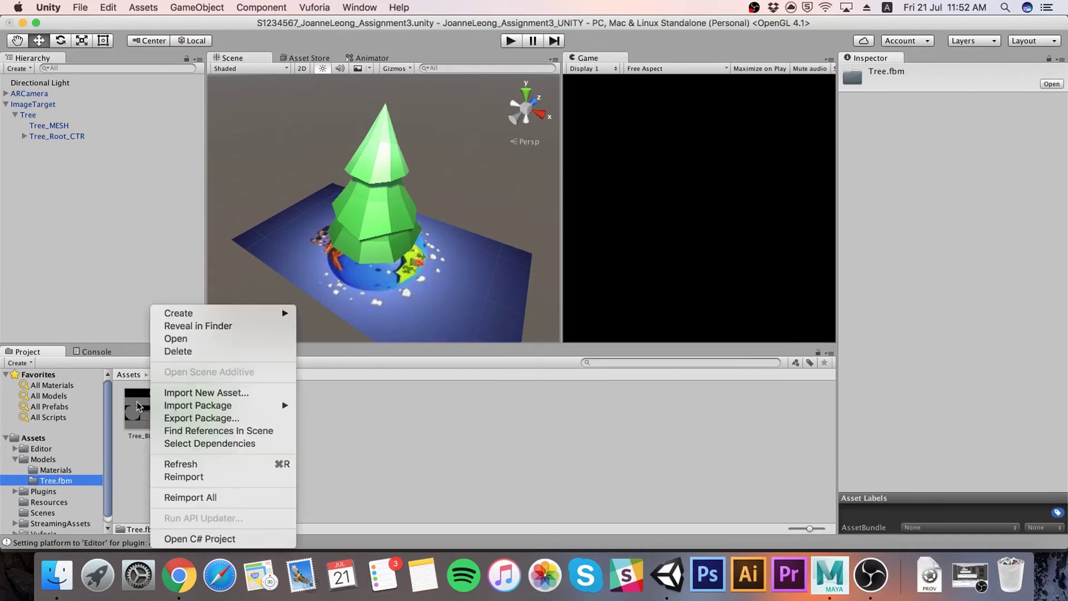
left_click(136, 402)
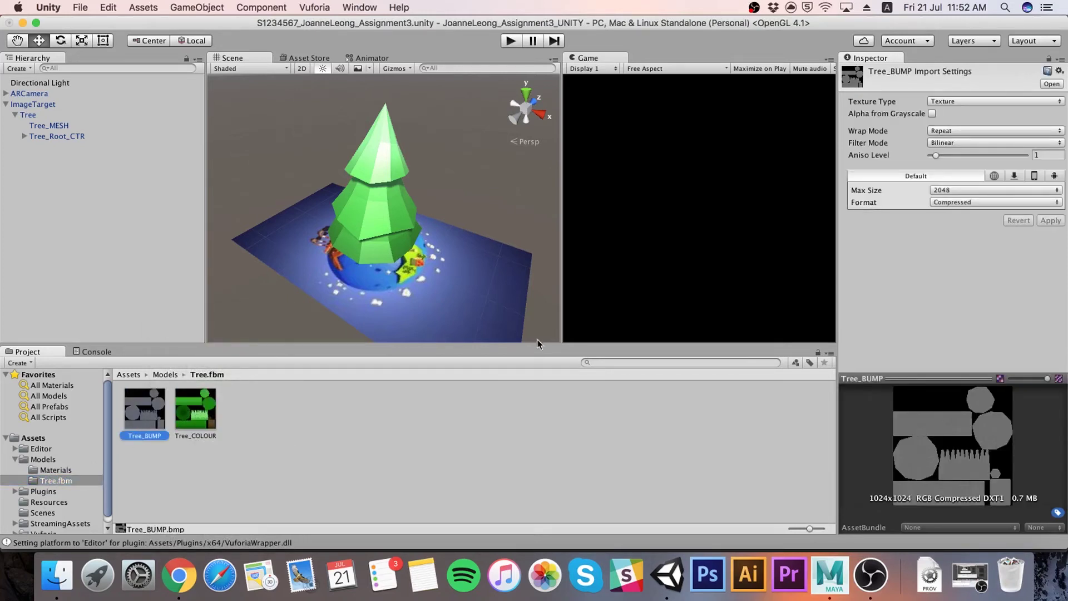
left_click(969, 102)
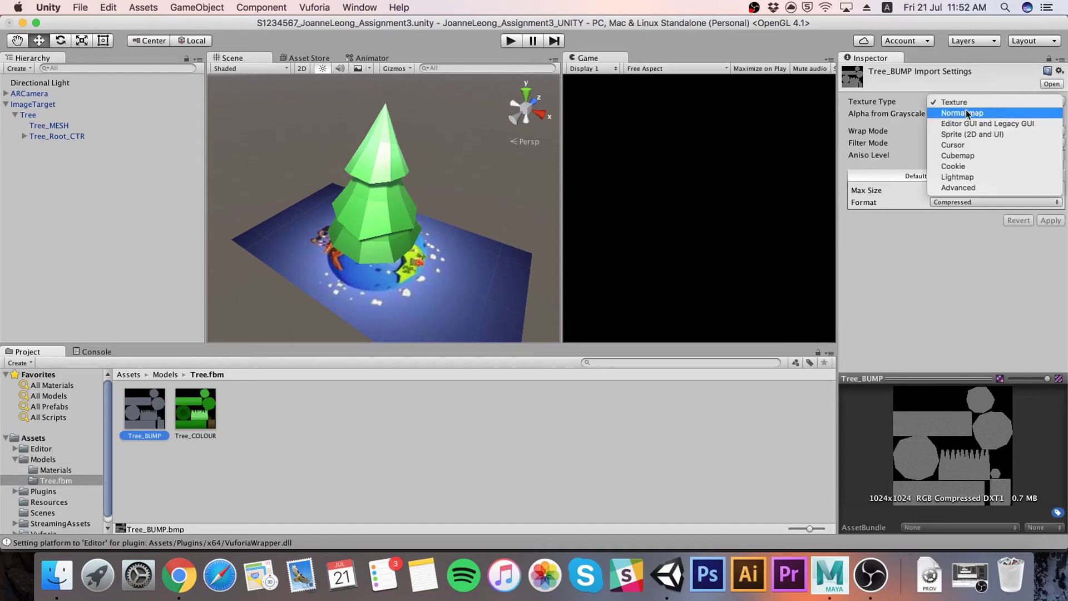
left_click(966, 112)
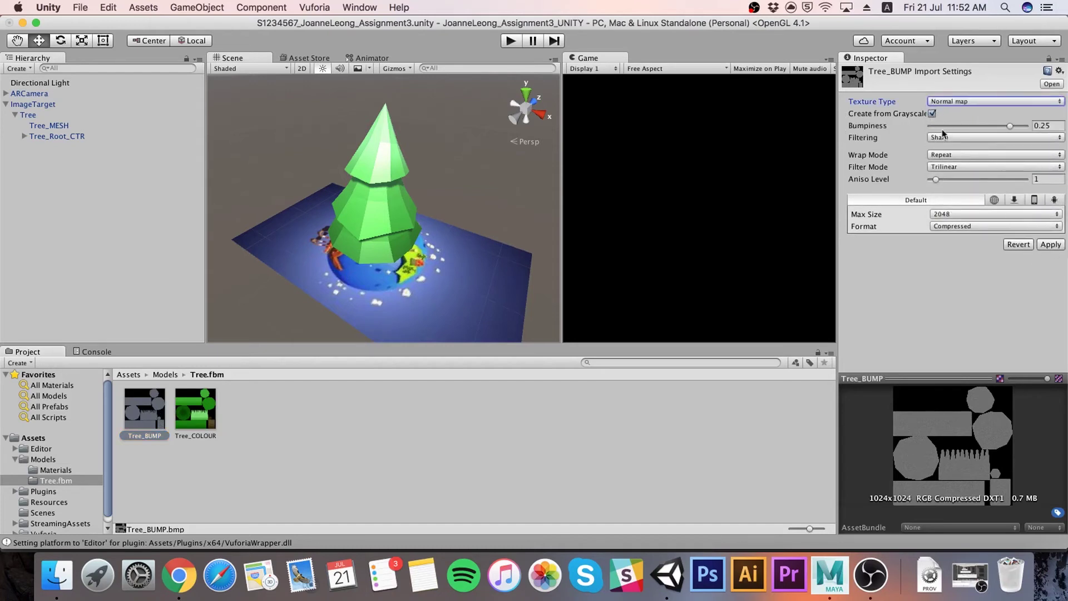
left_click(1050, 246)
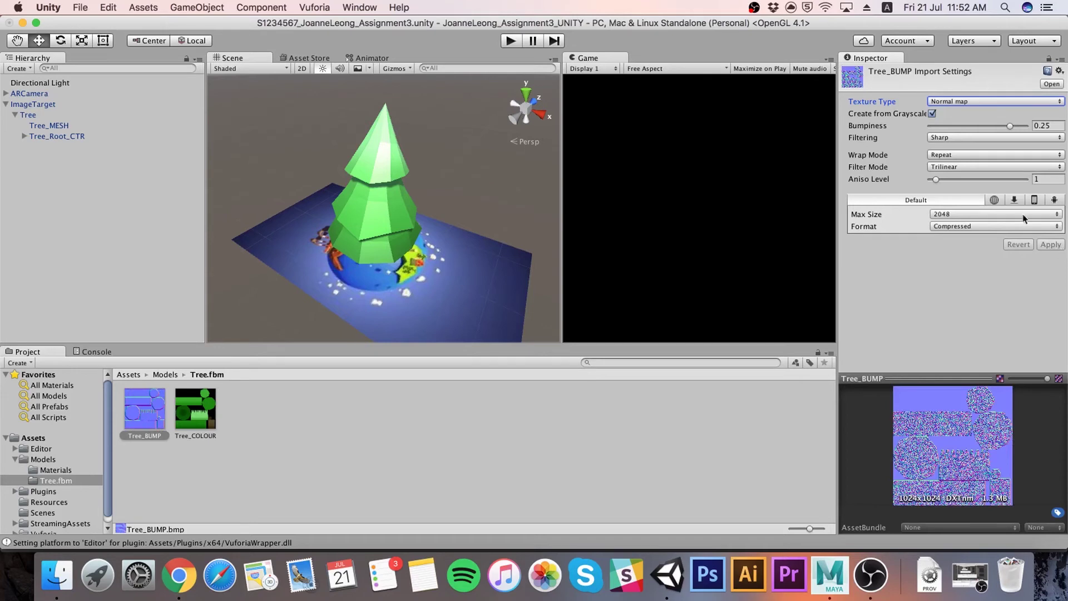
Switch Tree_BUMP's filtering to Smooth and apply
left_click(971, 143)
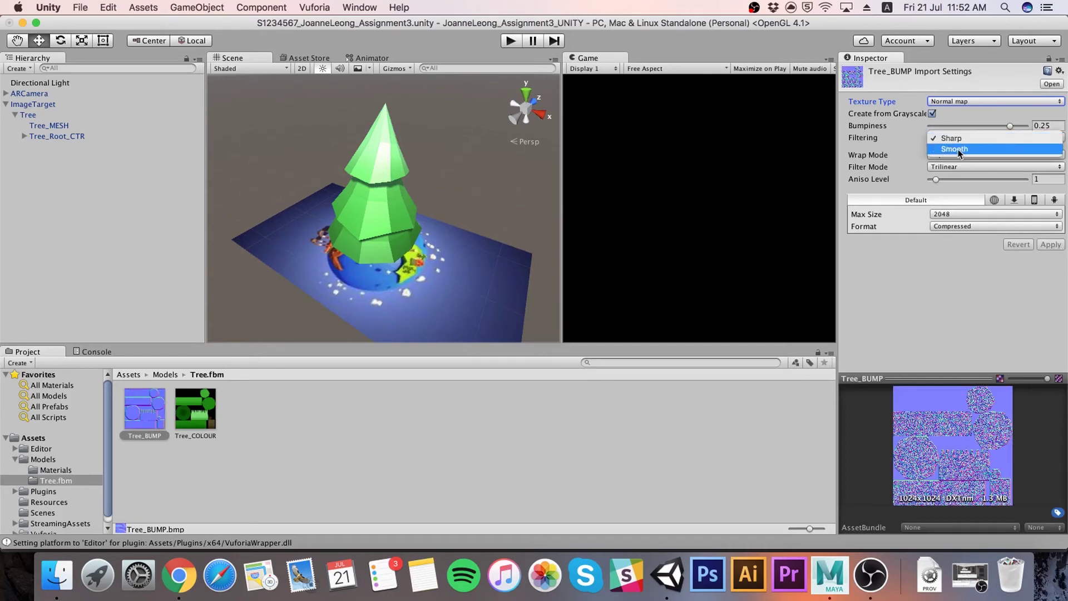
left_click(954, 149)
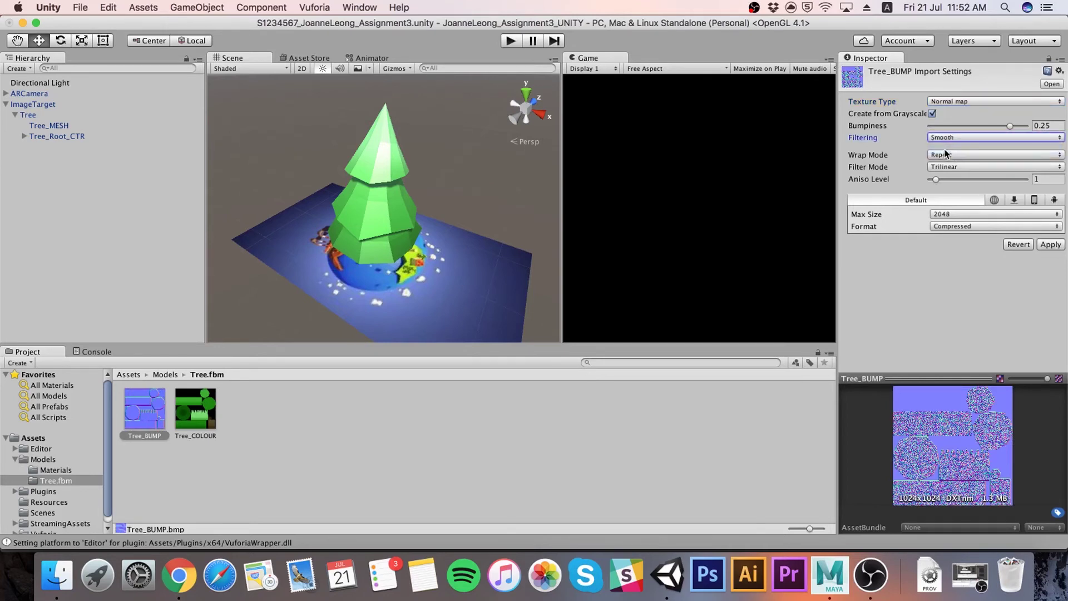
left_click(1053, 246)
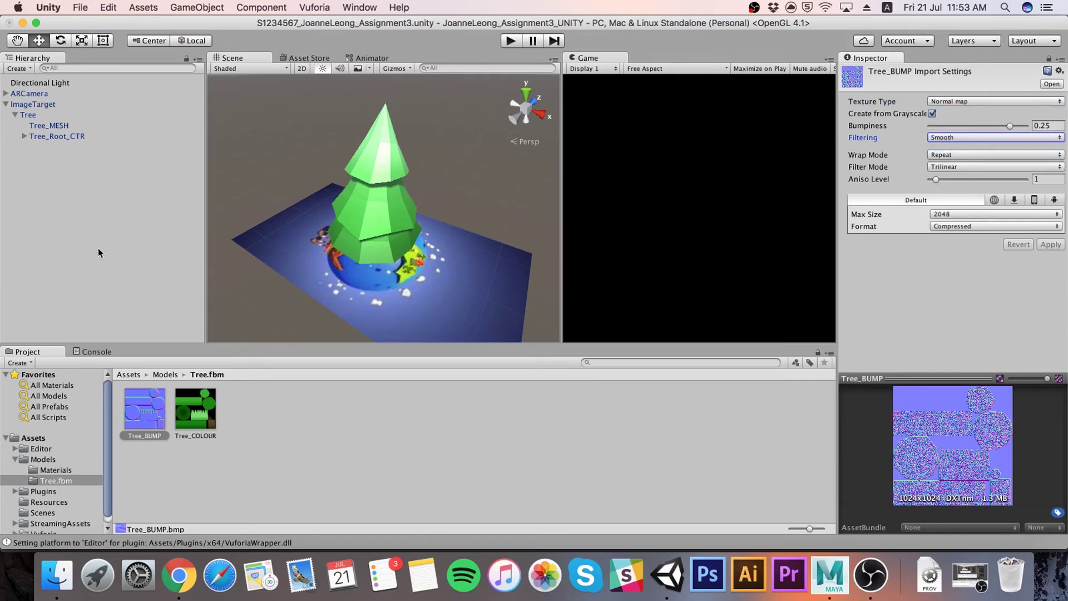
Assign Tree_BUMP as Tree_COLOUR's Normal Map and orbit around to inspect the bumpy tree
left_click(47, 471)
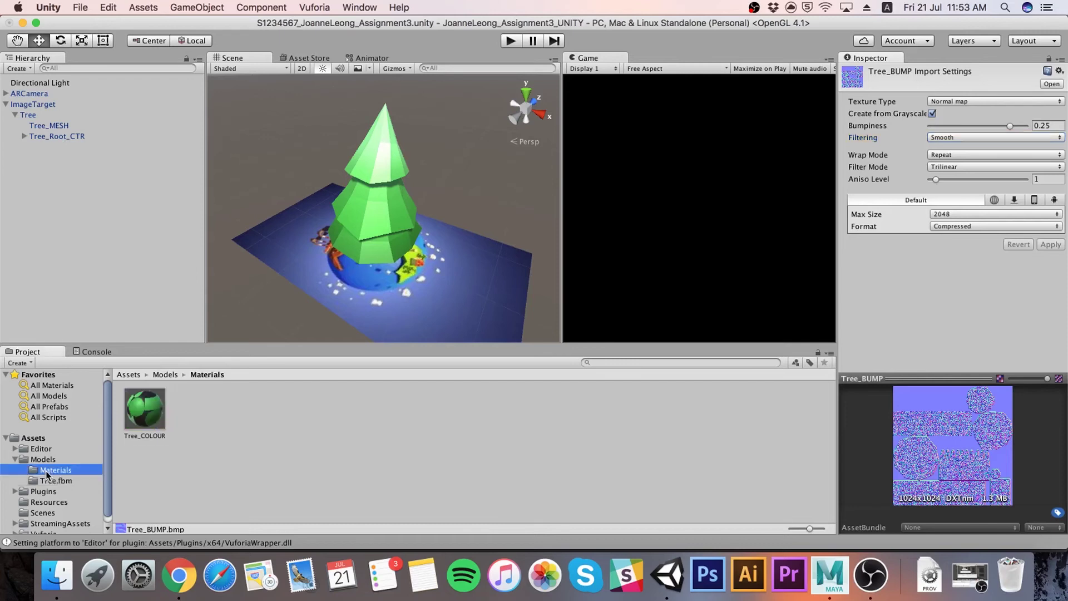
left_click(139, 422)
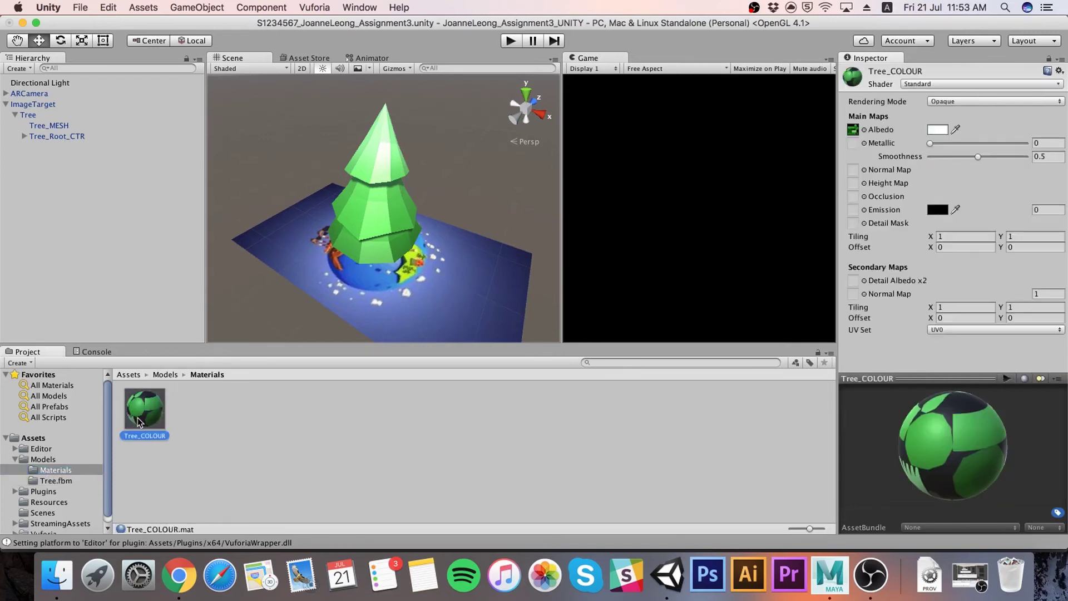
left_click(864, 171)
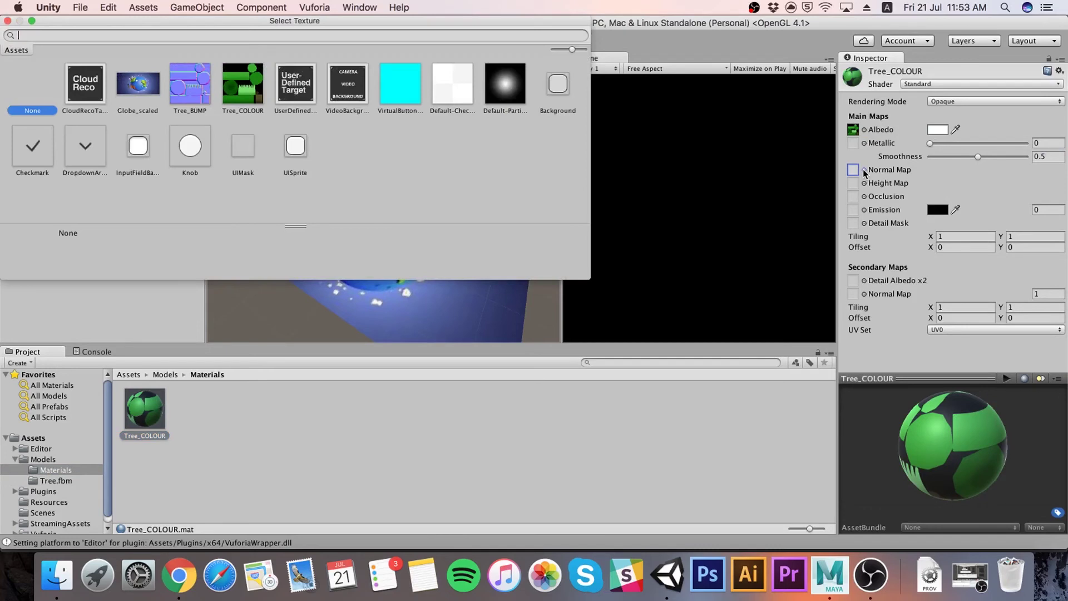
left_click(188, 90)
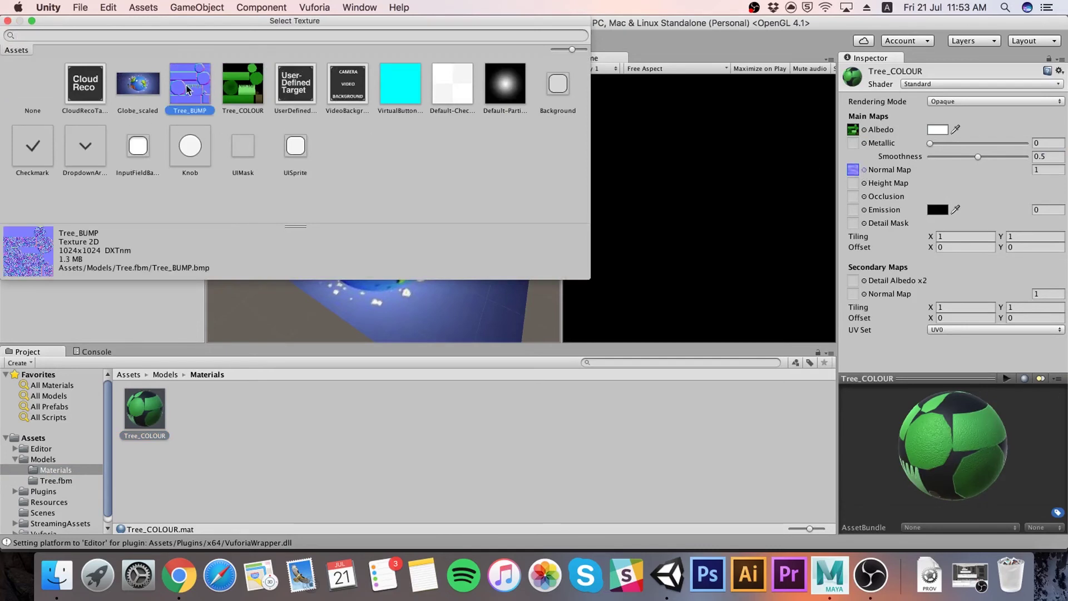
left_click(7, 20)
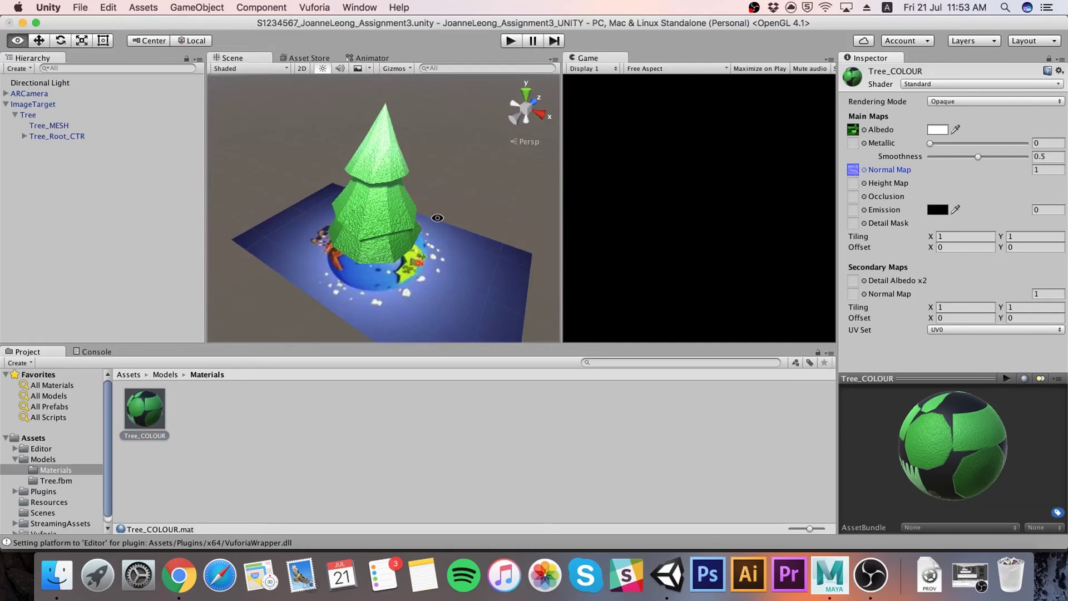
left_click_drag(437, 218, 384, 198, "alt")
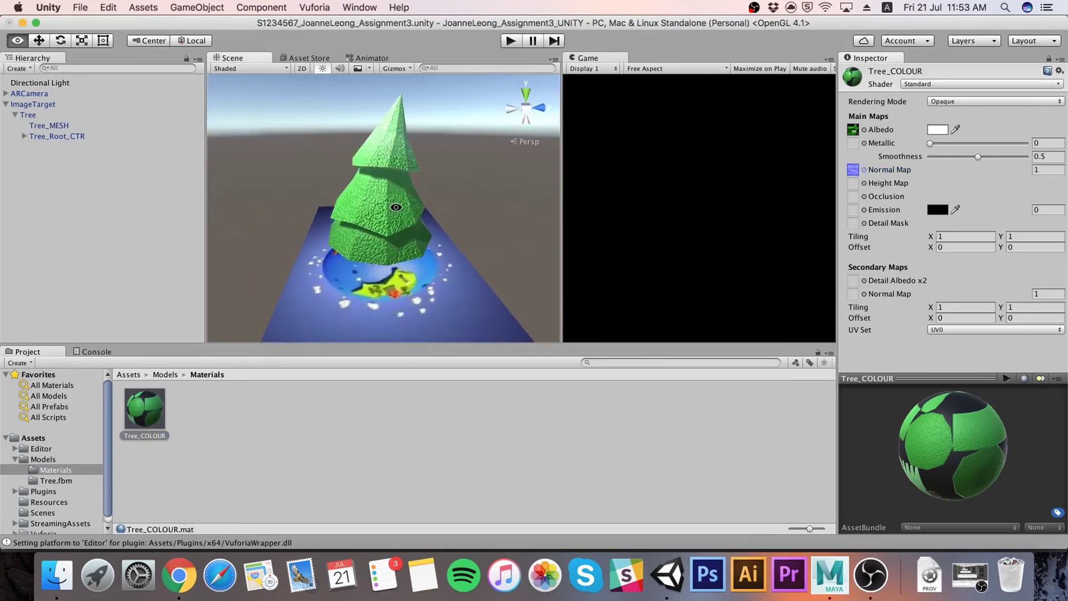
scroll(384, 197, "up", 5)
left_click_drag(393, 203, 445, 211, "alt")
left_click_drag(576, 237, 425, 240, "alt")
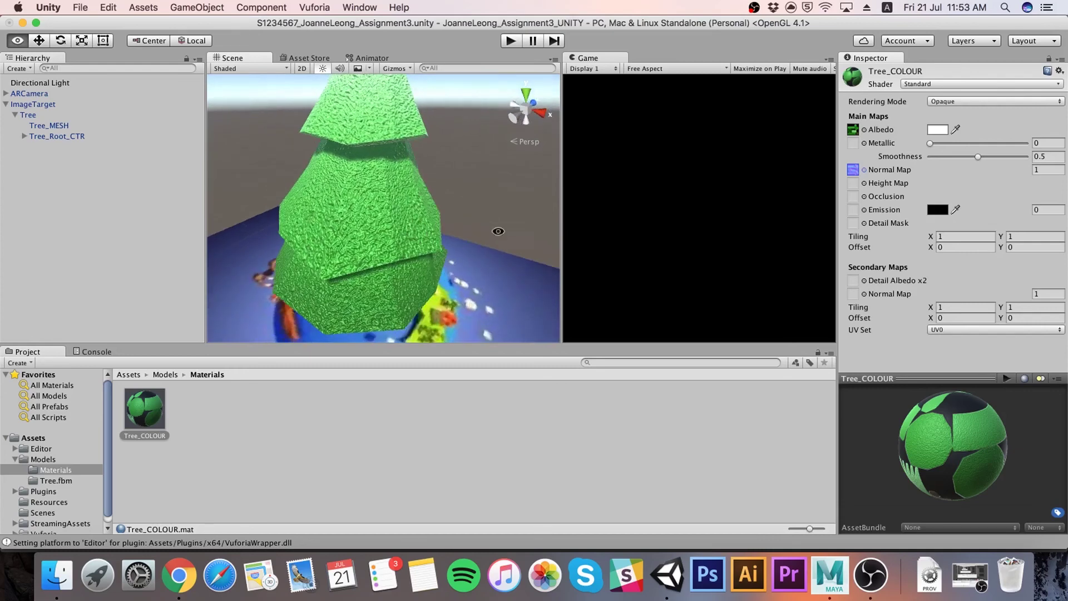
left_click(49, 482)
Lower Tree_BUMP's Bumpiness from 0.173 to 0.05, then 0.01, applying each change
left_click(151, 409)
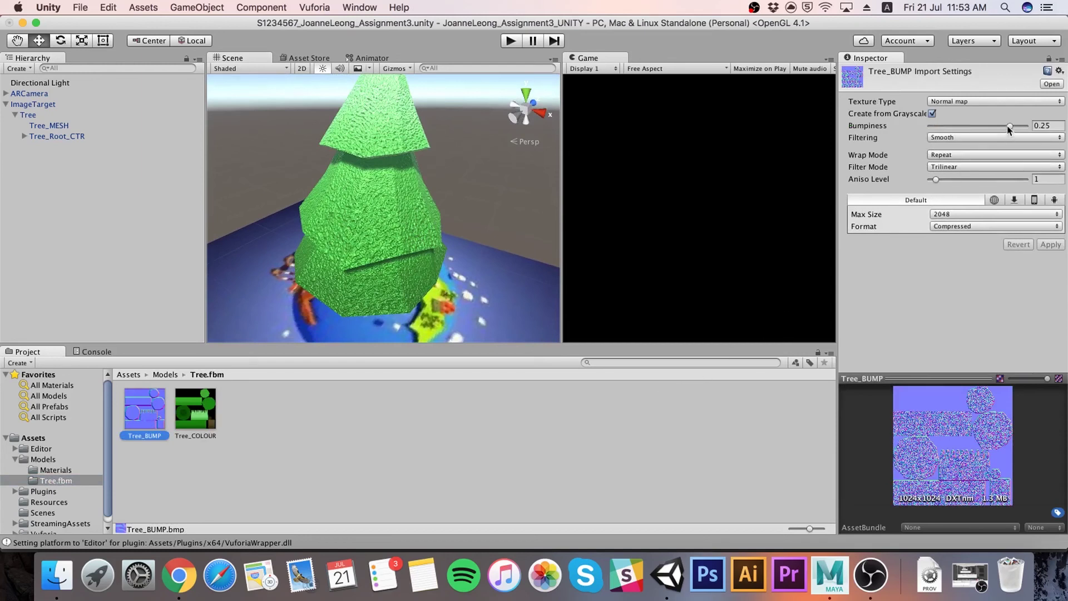
left_click_drag(1009, 127, 986, 127)
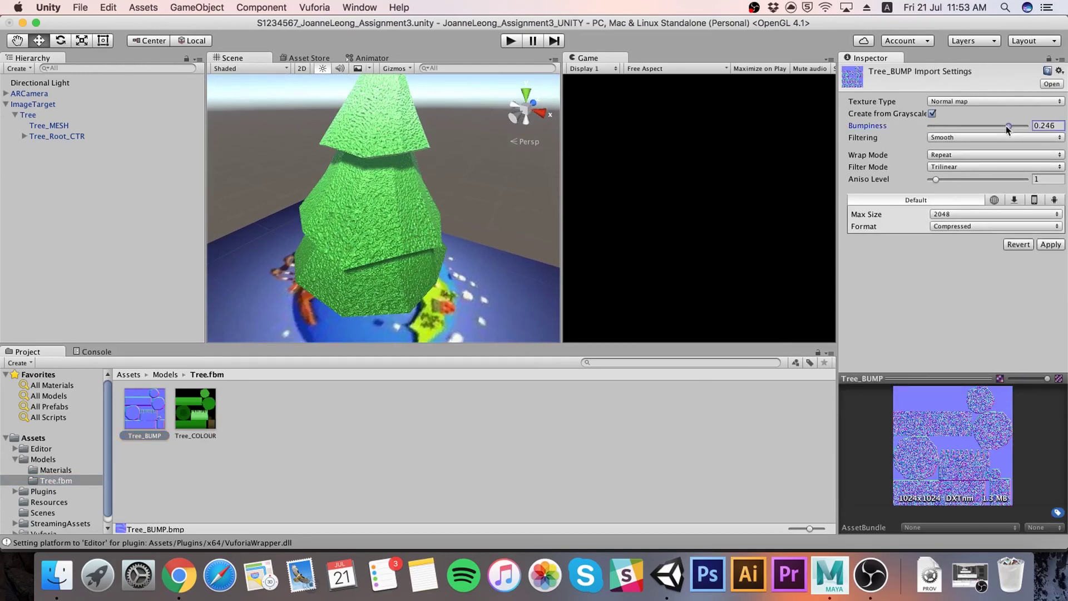
left_click(1051, 245)
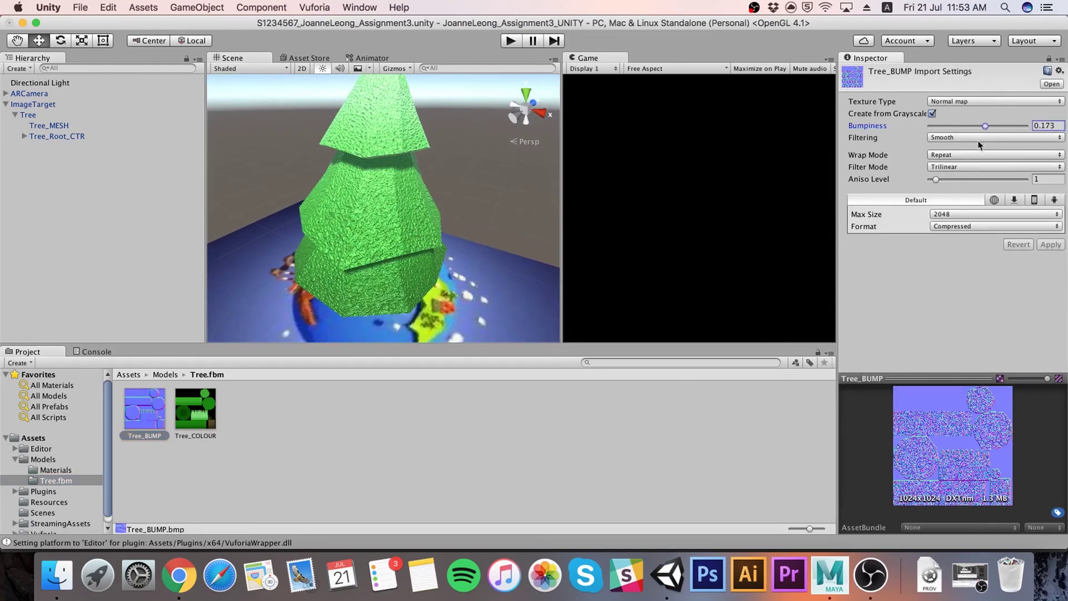
left_click(1049, 125)
type("0")
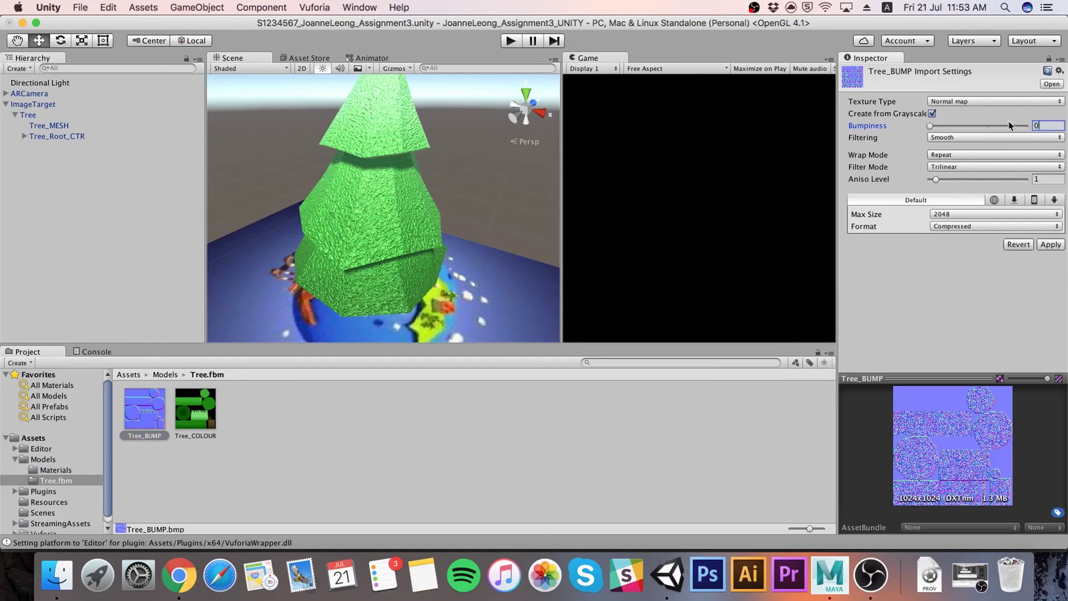
type(".05")
left_click(1056, 245)
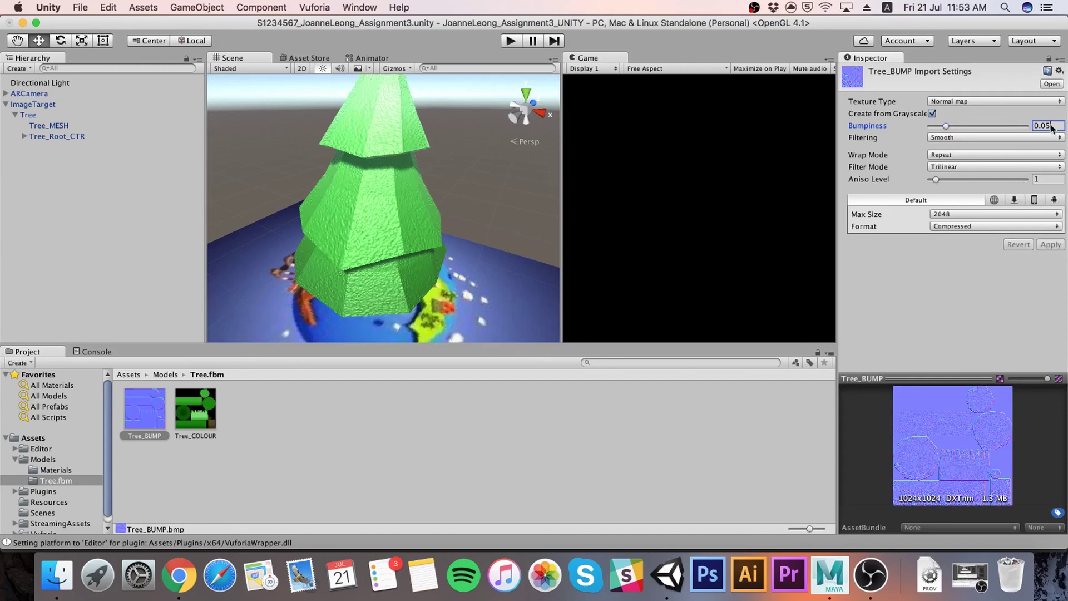
key("BackSpace")
type("1")
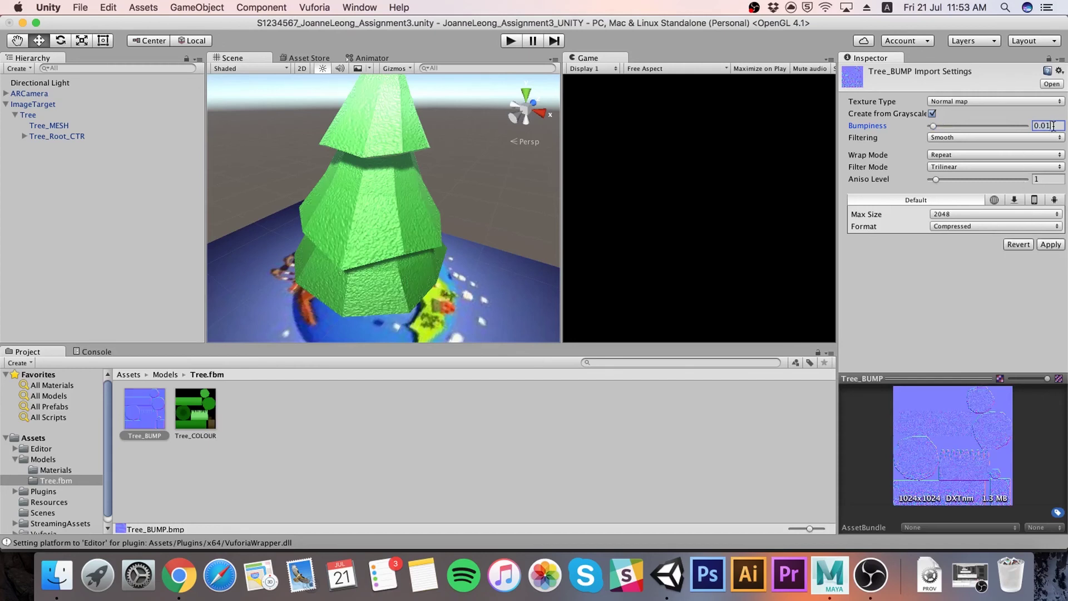
left_click(1051, 245)
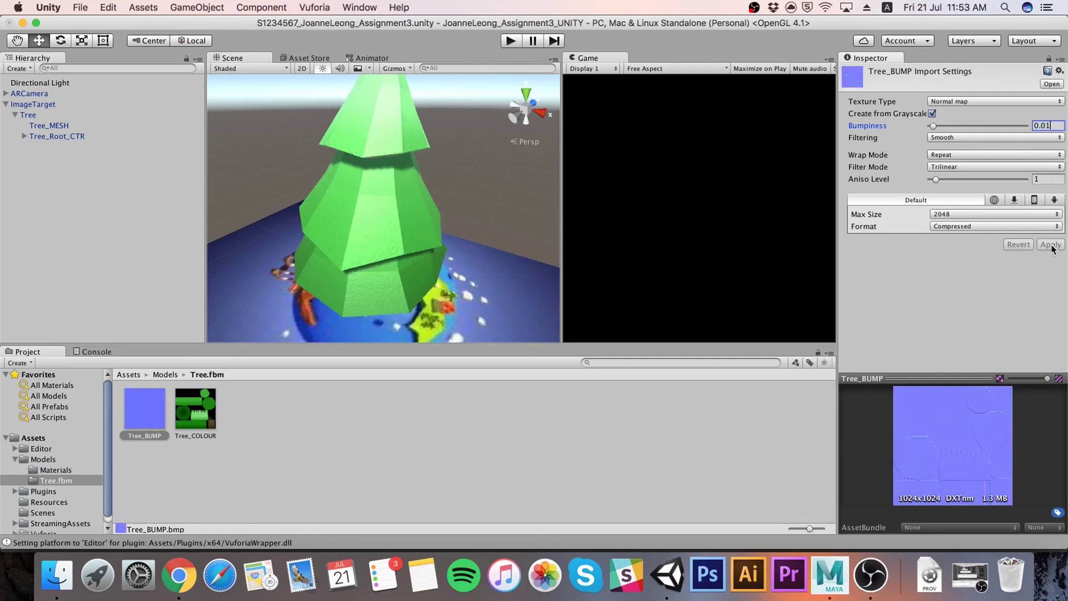
mouse_move(348, 185)
left_mouse_down("alt")
mouse_move(458, 146)
mouse_move(486, 177)
left_mouse_up("alt")
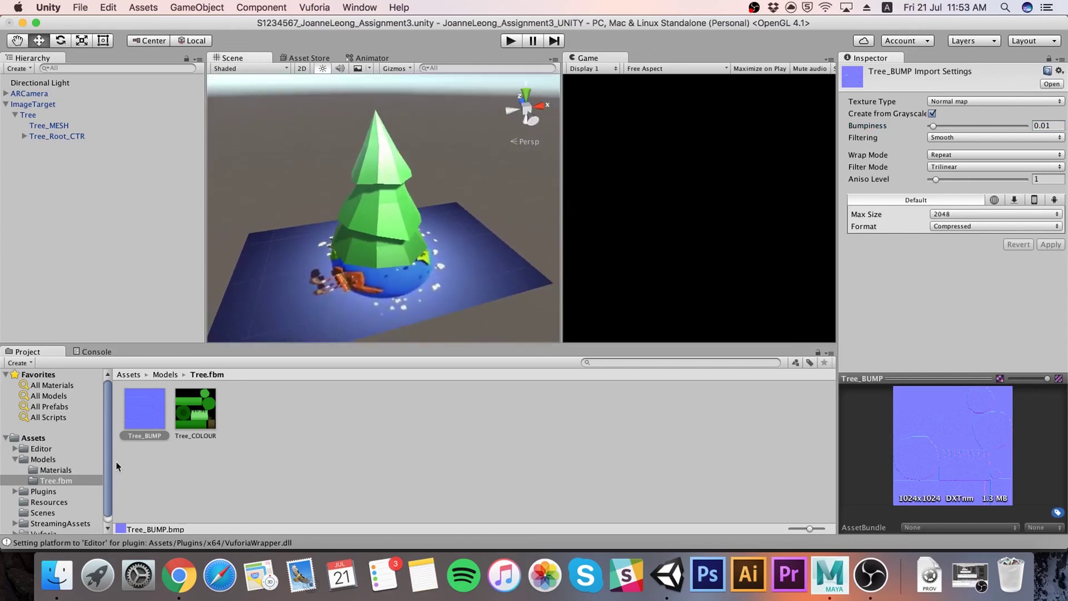
left_click(56, 472)
Raise Tree_COLOUR's Metallic value, set Smoothness to 0, and zoom in on the tree
left_click(142, 418)
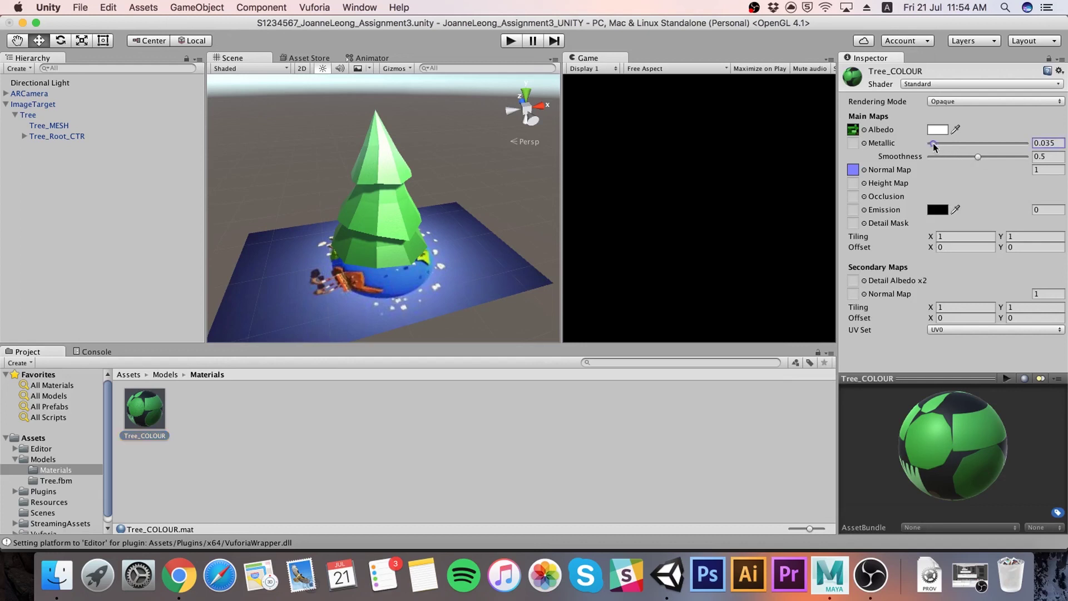
mouse_move(936, 146)
left_mouse_down()
mouse_move(1047, 147)
mouse_move(913, 150)
left_mouse_up()
left_click_drag(979, 159, 866, 157)
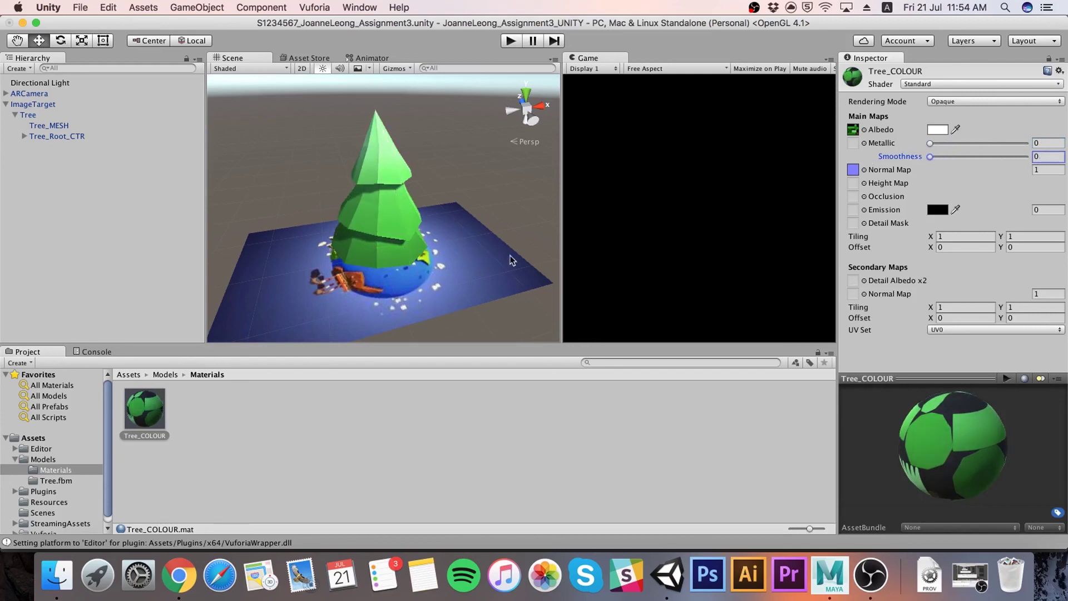
left_click_drag(291, 242, 301, 239, "alt")
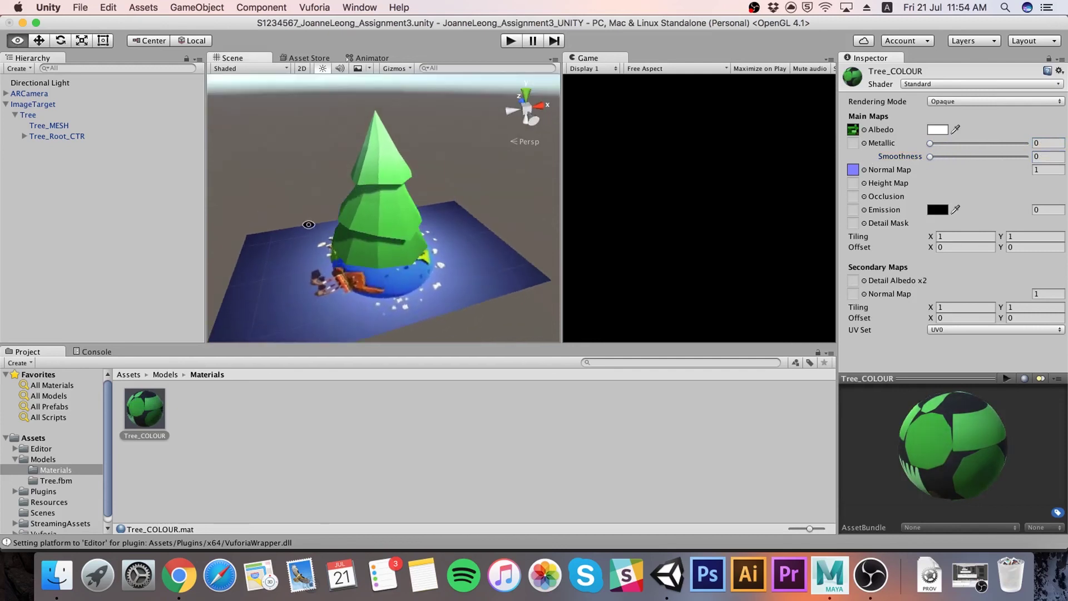
mouse_move(300, 239)
right_mouse_down("alt")
mouse_move(743, 314)
mouse_move(727, 231)
right_mouse_up("alt")
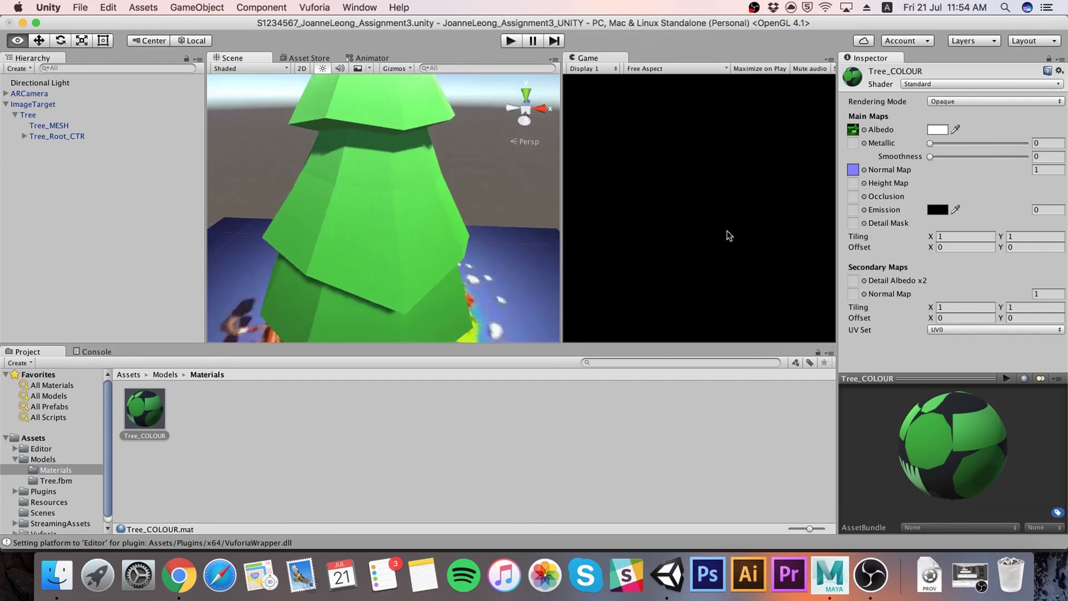
Compare Smoothness 1 against 0, keep it at 0, and raise Metallic to 0.66
left_click_drag(930, 157, 1051, 162)
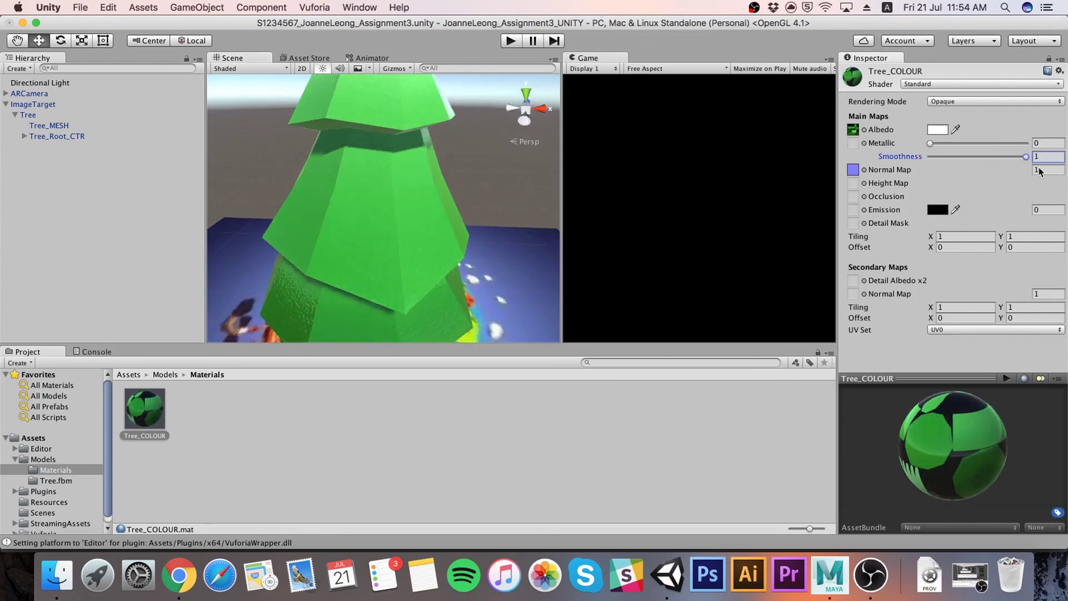
left_click_drag(523, 229, 529, 204, "alt")
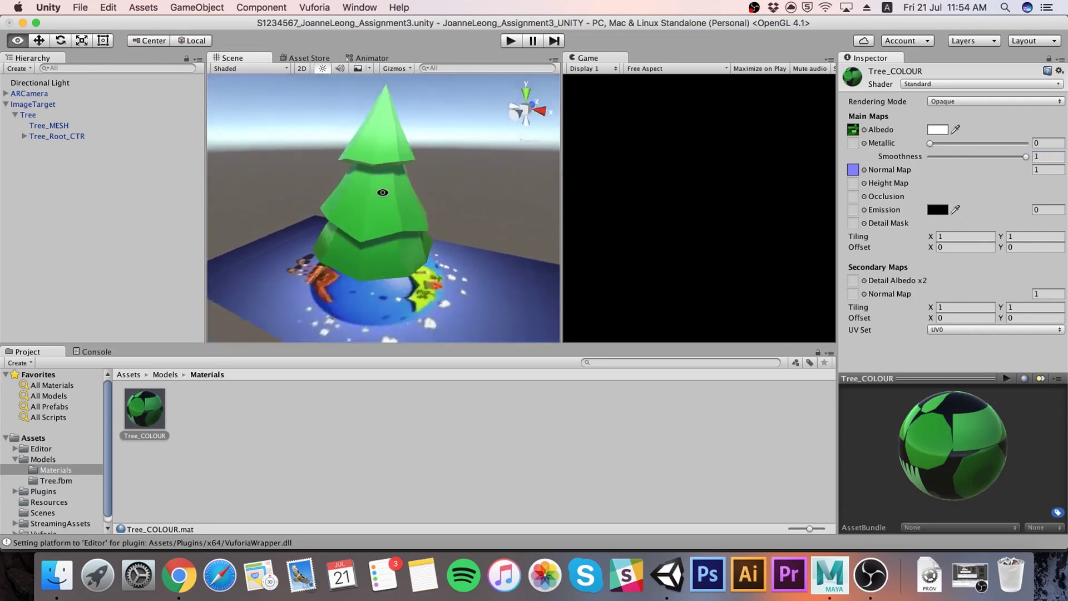
left_click_drag(1026, 157, 888, 155)
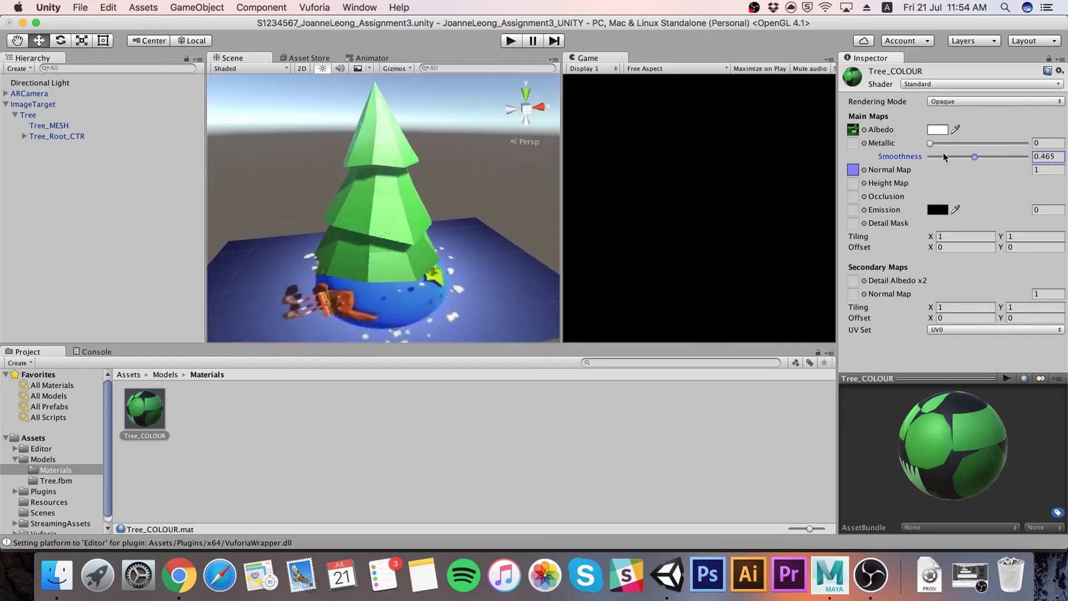
left_click_drag(391, 210, 396, 205, "alt")
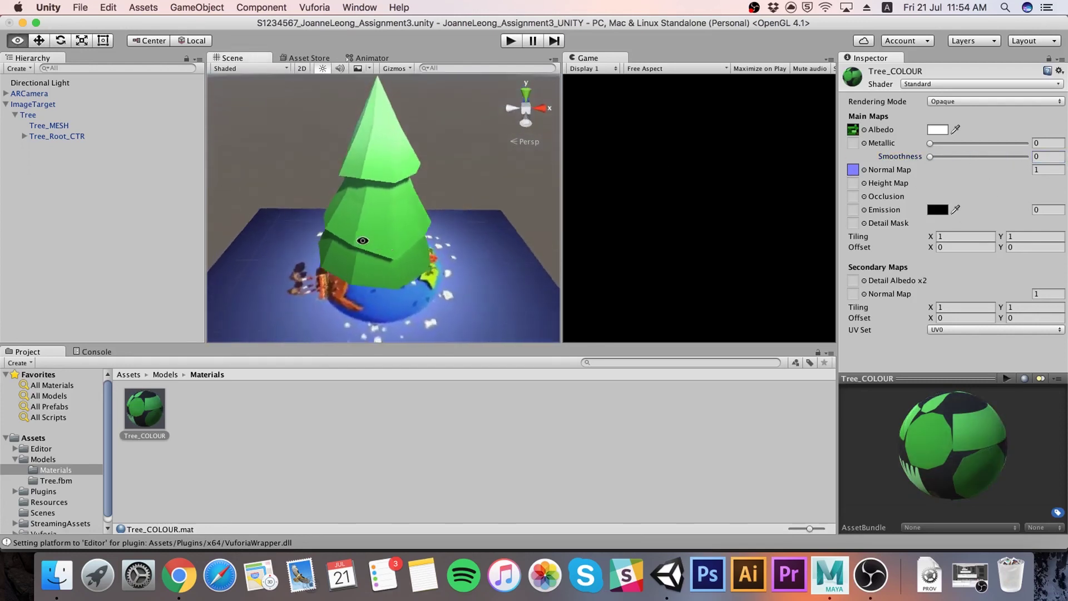
left_click_drag(936, 143, 928, 143)
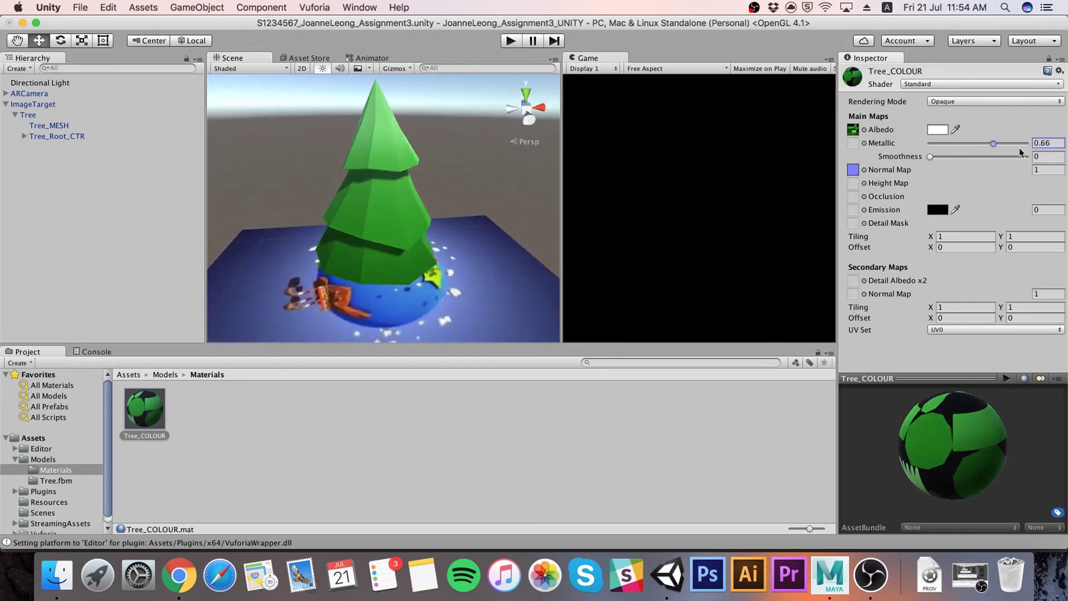